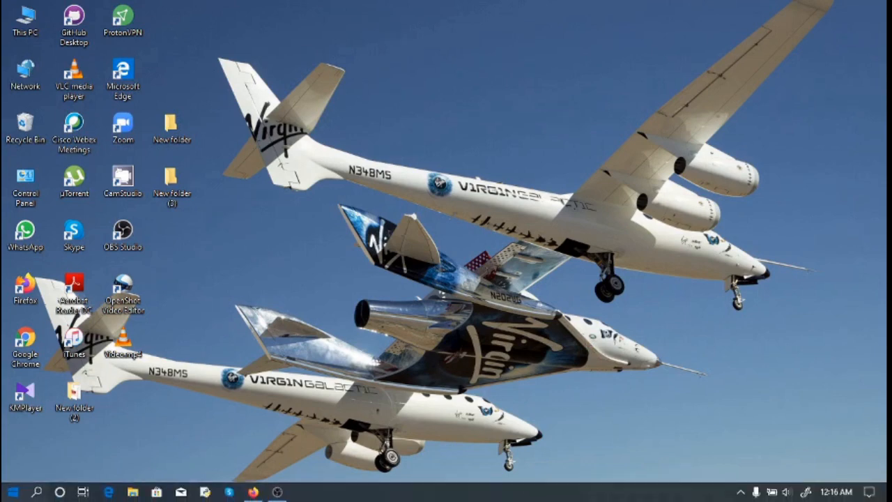
- Launch Snipping Tool by searching 'snip' from the Start menu
{"action": "left_click", "coordinate": [12, 491]}
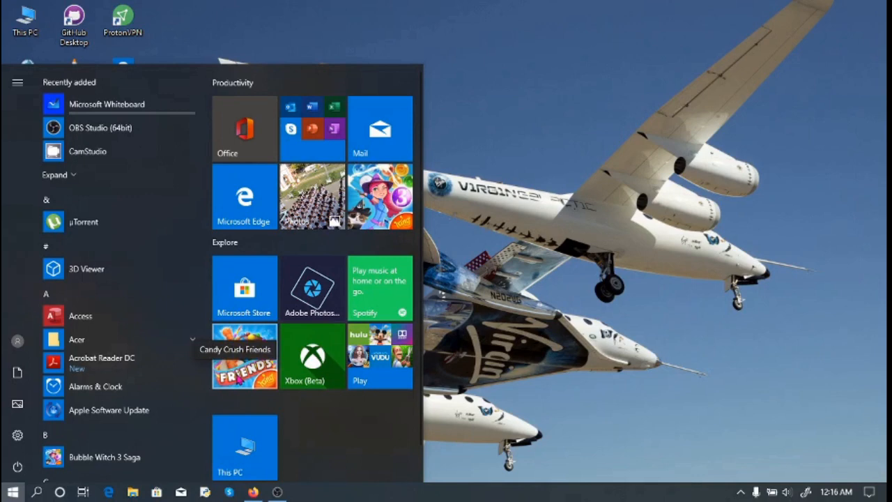
{"action": "type", "text": "snip"}
{"action": "key", "text": "Return"}
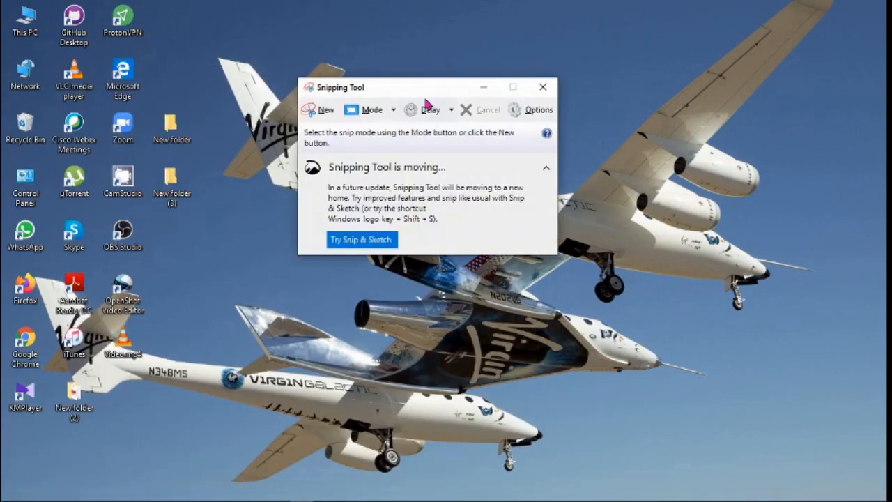
- Take a full-screen snip, close it, and reposition the Snipping Tool window
{"action": "left_click_drag", "start_coordinate": [425, 89], "coordinate": [405, 154]}
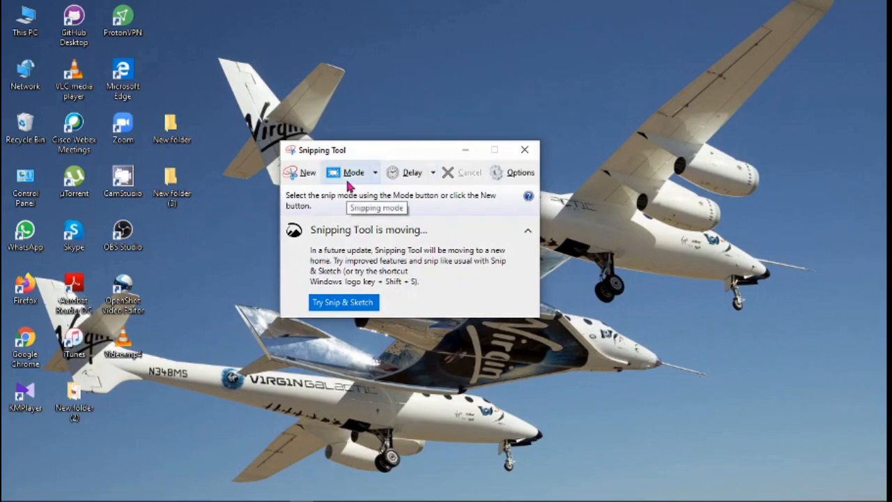
{"action": "left_click", "coordinate": [375, 177]}
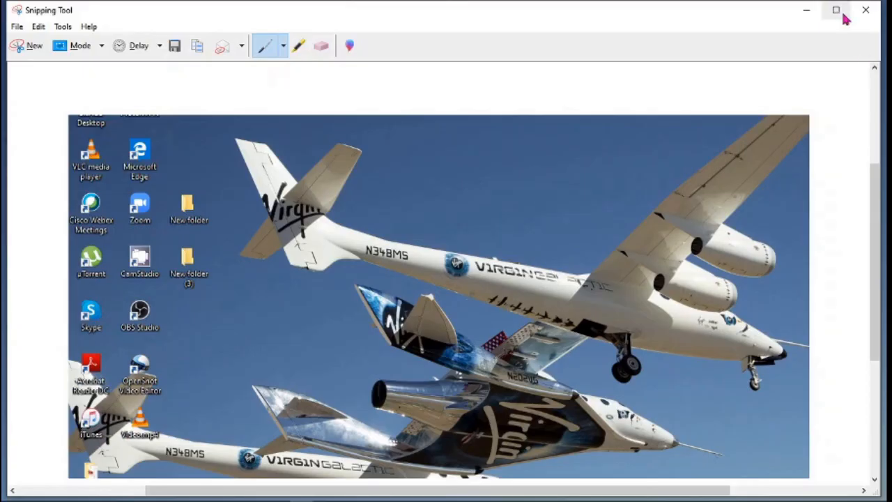
{"action": "left_click", "coordinate": [865, 14]}
{"action": "left_click_drag", "start_coordinate": [418, 154], "coordinate": [393, 96]}
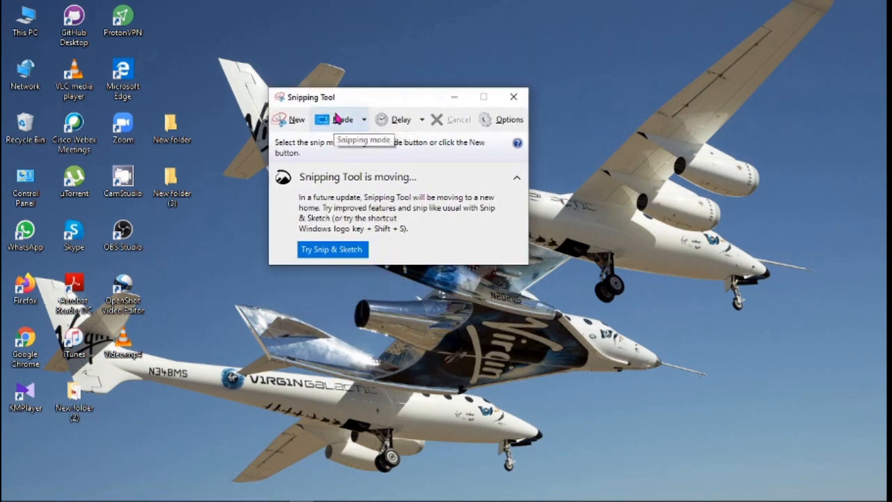
- Switch to Free-form Snip mode and trace an outline around the planes to capture them
{"action": "left_click", "coordinate": [363, 121]}
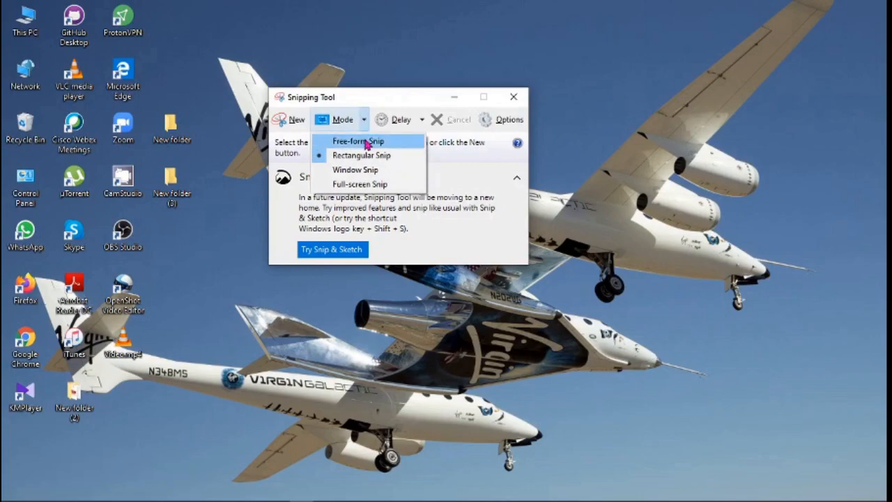
{"action": "left_click", "coordinate": [364, 142]}
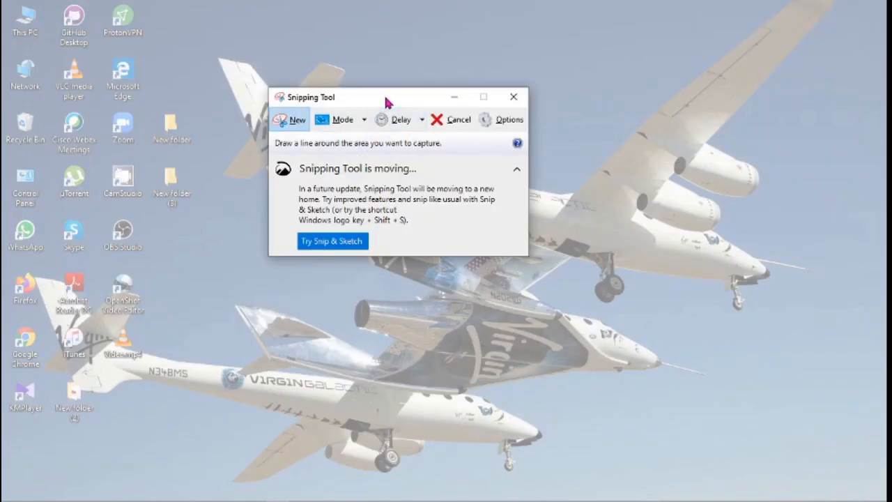
{"action": "left_click_drag", "start_coordinate": [388, 100], "coordinate": [361, 295]}
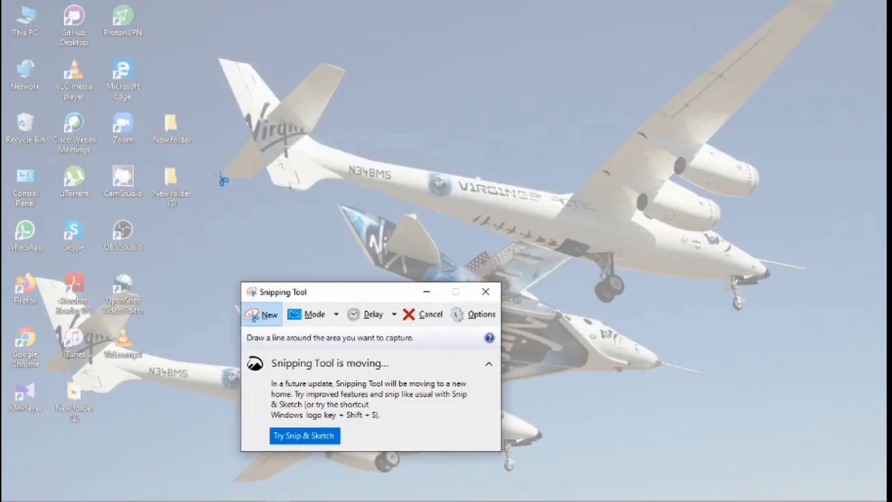
{"action": "mouse_move", "coordinate": [223, 181]}
{"action": "left_mouse_down"}
{"action": "mouse_move", "coordinate": [248, 134]}
{"action": "mouse_move", "coordinate": [216, 54]}
{"action": "mouse_move", "coordinate": [235, 51]}
{"action": "mouse_move", "coordinate": [279, 97]}
{"action": "mouse_move", "coordinate": [325, 67]}
{"action": "mouse_move", "coordinate": [349, 65]}
{"action": "mouse_move", "coordinate": [351, 88]}
{"action": "mouse_move", "coordinate": [323, 132]}
{"action": "mouse_move", "coordinate": [423, 172]}
{"action": "left_mouse_up"}
{"action": "left_click", "coordinate": [14, 28]}
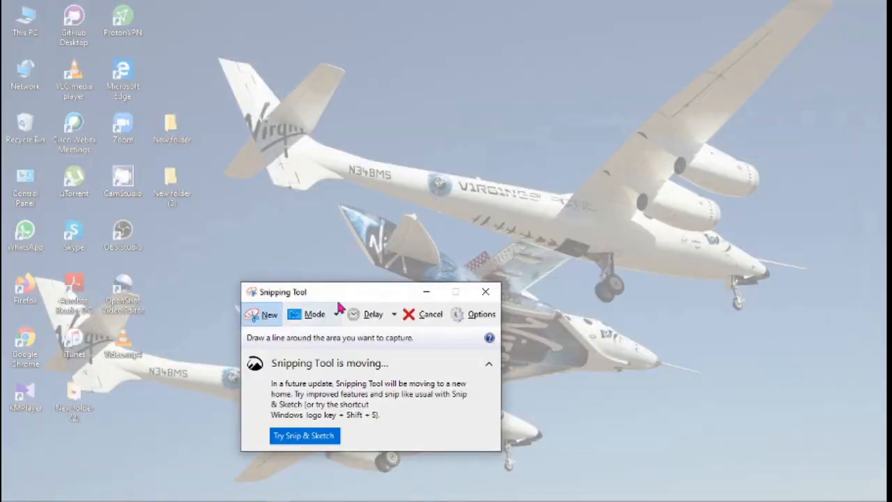
{"action": "left_click", "coordinate": [350, 100]}
{"action": "left_click", "coordinate": [353, 137]}
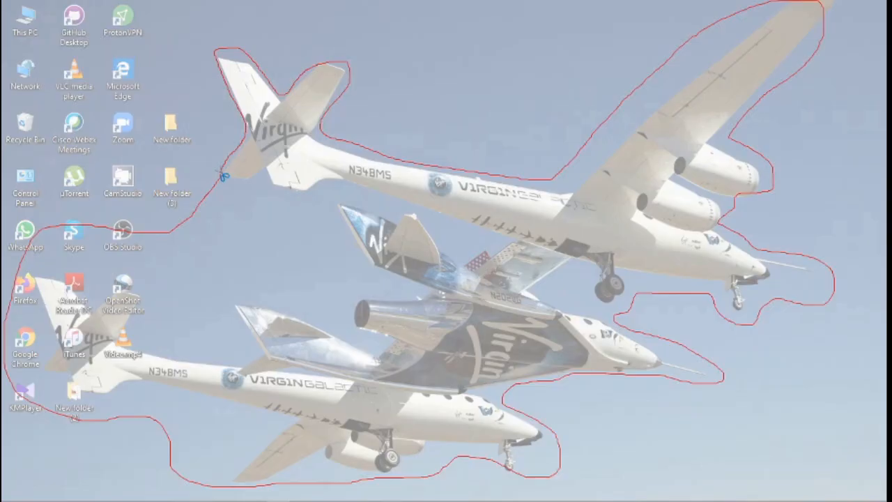
{"action": "left_click_drag", "start_coordinate": [223, 176], "coordinate": [223, 176]}
- Start another new snip with Ctrl+N and move the capture window up
{"action": "scroll", "coordinate": [500, 235], "scroll_direction": "down", "scroll_amount": 2}
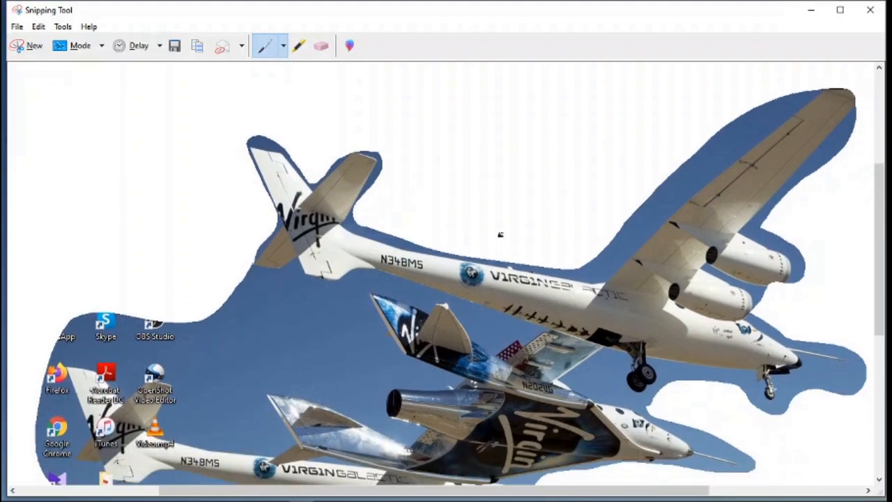
{"action": "key", "text": "ctrl+n"}
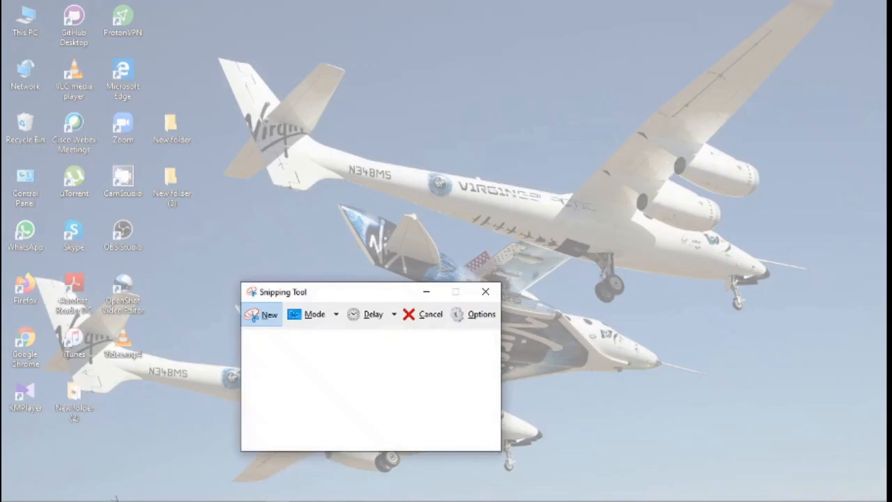
{"action": "left_click_drag", "start_coordinate": [346, 294], "coordinate": [359, 75]}
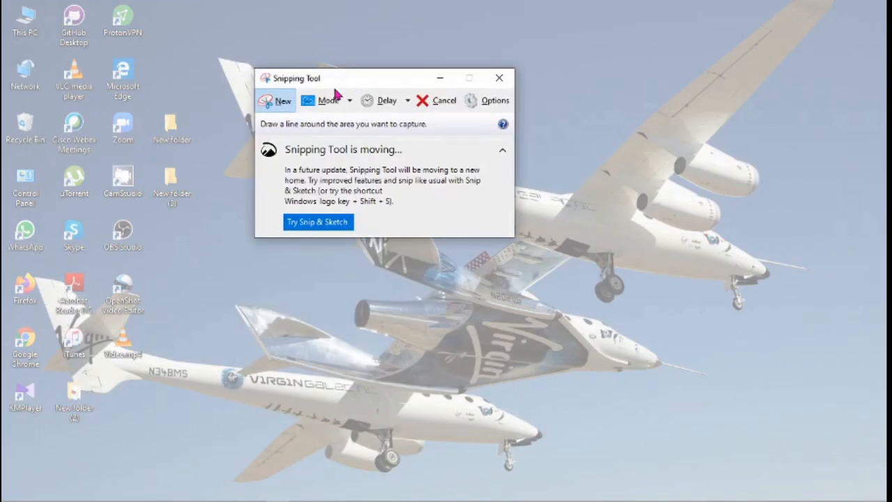
{"action": "left_click", "coordinate": [350, 100]}
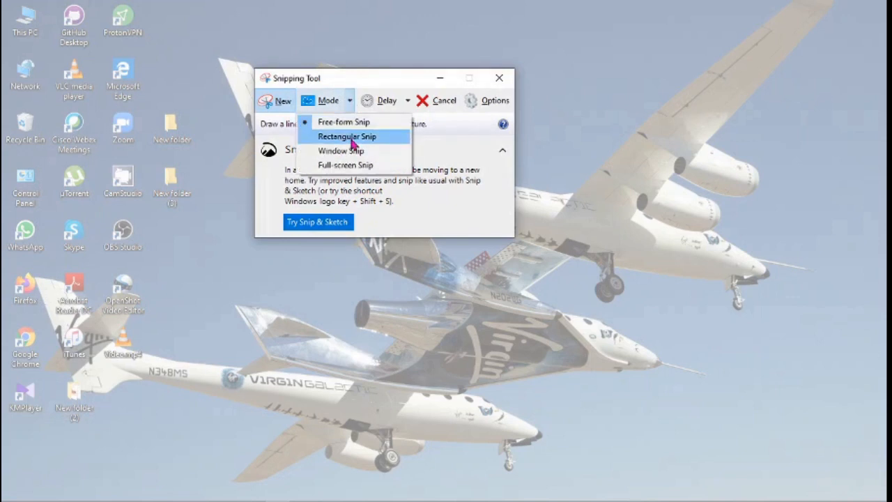
- Capture a rectangular snip over the planes and desktop icons
{"action": "left_click", "coordinate": [349, 137]}
{"action": "left_click_drag", "start_coordinate": [370, 83], "coordinate": [460, 219]}
{"action": "left_click_drag", "start_coordinate": [35, 37], "coordinate": [867, 450]}
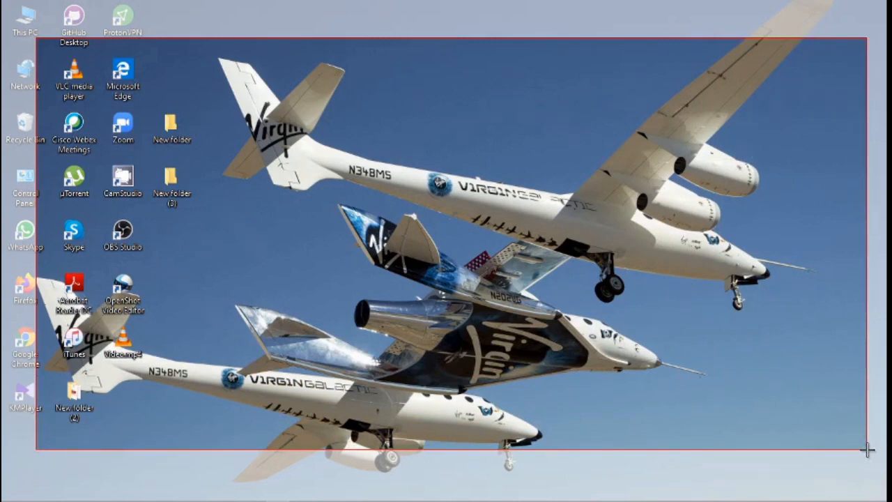
{"action": "left_click_drag", "start_coordinate": [868, 450], "coordinate": [869, 450]}
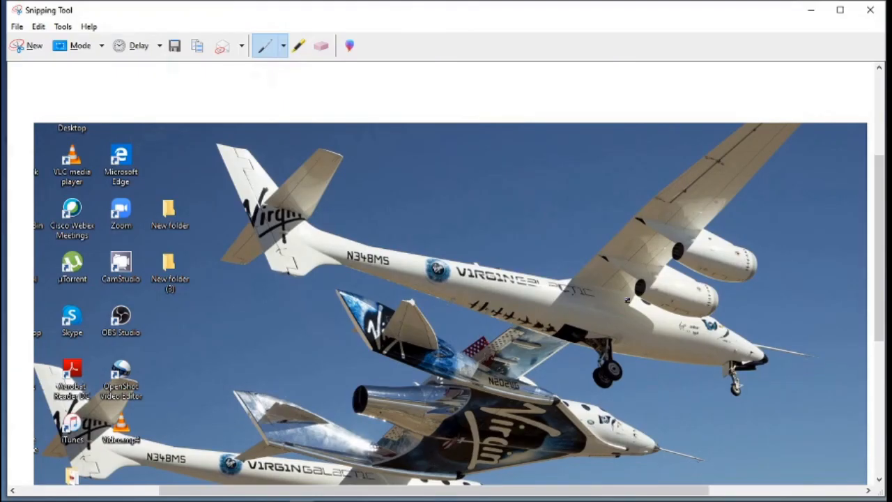
- Scroll through the captured image, then start a new snip from the File menu
{"action": "scroll", "coordinate": [450, 298], "scroll_direction": "down", "scroll_amount": 1}
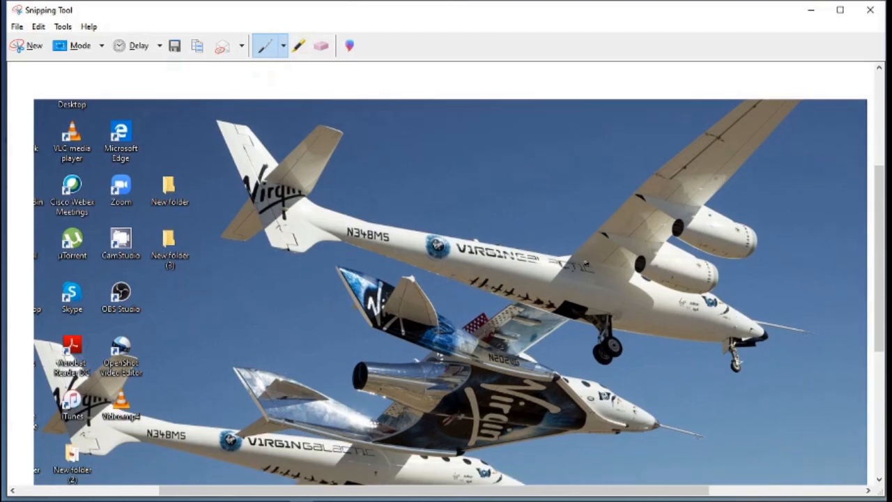
{"action": "scroll", "coordinate": [584, 264], "scroll_direction": "down", "scroll_amount": 2}
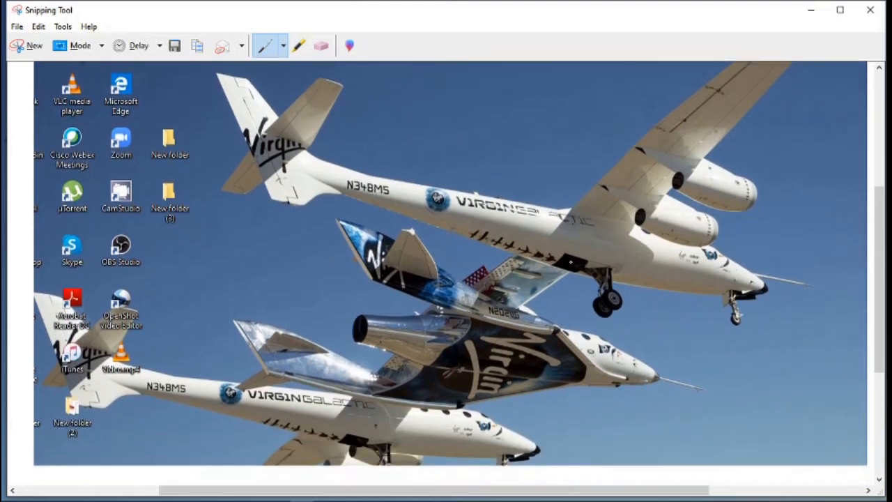
{"action": "scroll", "coordinate": [570, 263], "scroll_direction": "up", "scroll_amount": 3}
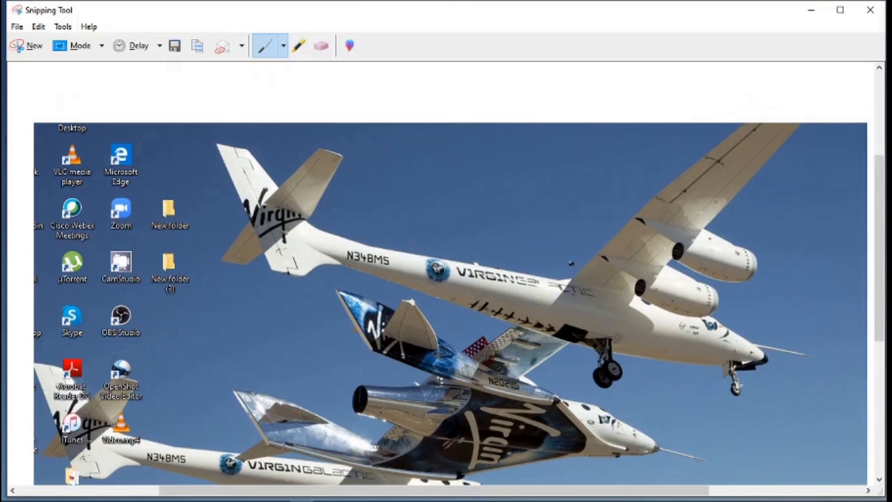
{"action": "scroll", "coordinate": [571, 263], "scroll_direction": "up", "scroll_amount": 1}
{"action": "left_click", "coordinate": [17, 27]}
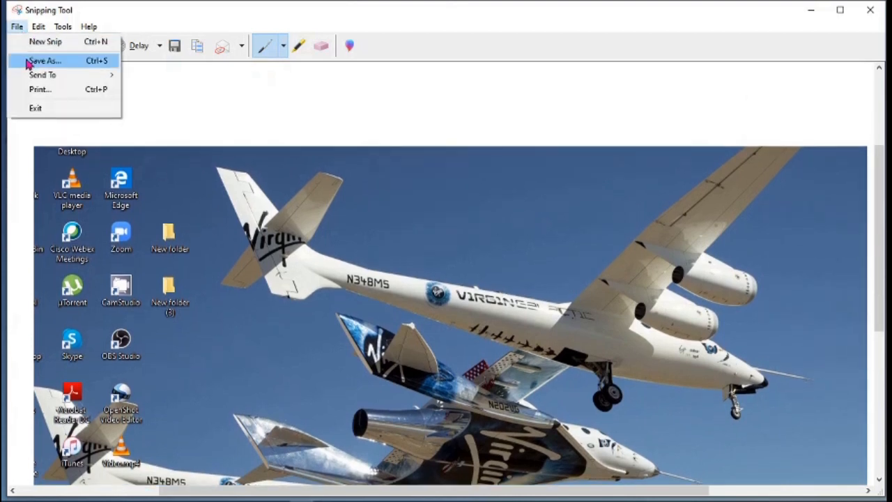
{"action": "mouse_move", "coordinate": [36, 78]}
{"action": "left_click", "coordinate": [40, 41]}
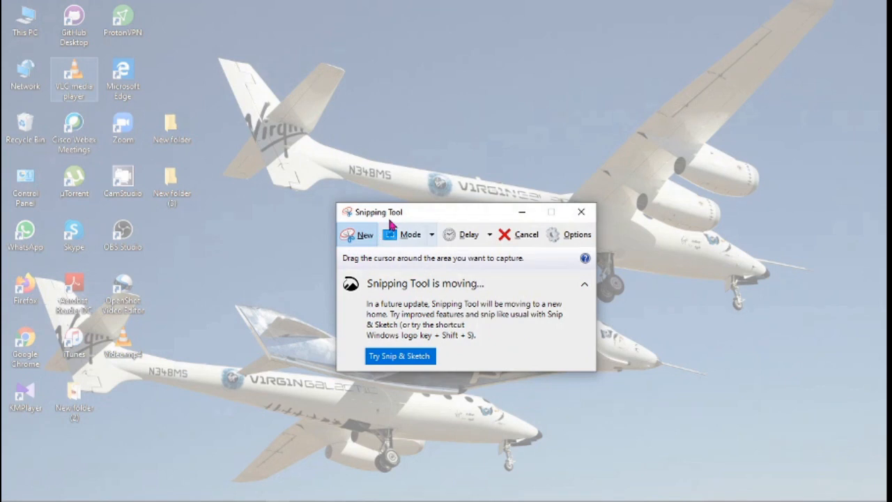
{"action": "left_click_drag", "start_coordinate": [389, 218], "coordinate": [275, 93]}
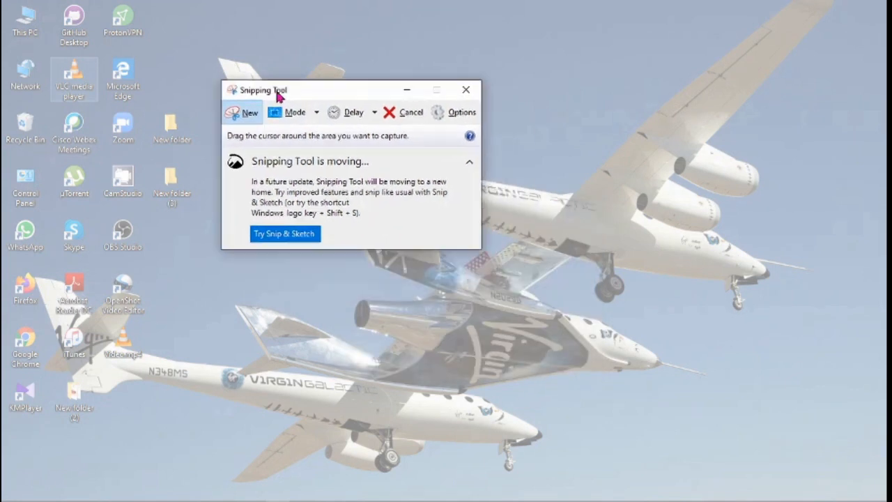
- Cancel the pending snip and move the Snipping Tool window aside
{"action": "left_click", "coordinate": [311, 115]}
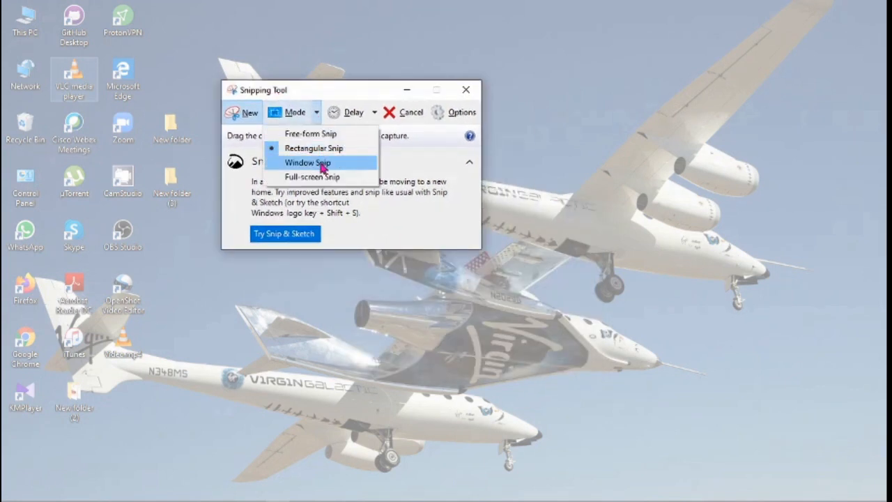
{"action": "left_click", "coordinate": [342, 93]}
{"action": "left_click_drag", "start_coordinate": [343, 94], "coordinate": [592, 192]}
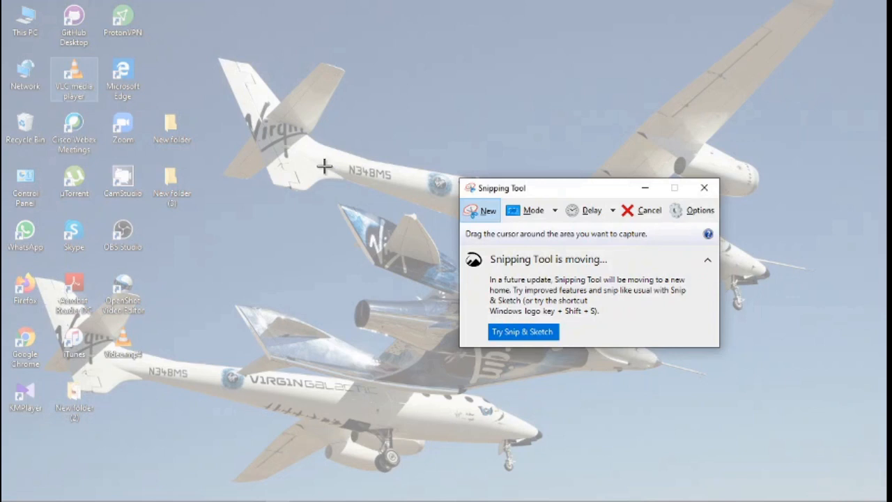
{"action": "left_click", "coordinate": [627, 212]}
- Open New folder and New folder (3) from the desktop and arrange their windows
{"action": "left_click", "coordinate": [159, 133]}
{"action": "double_click", "coordinate": [159, 132]}
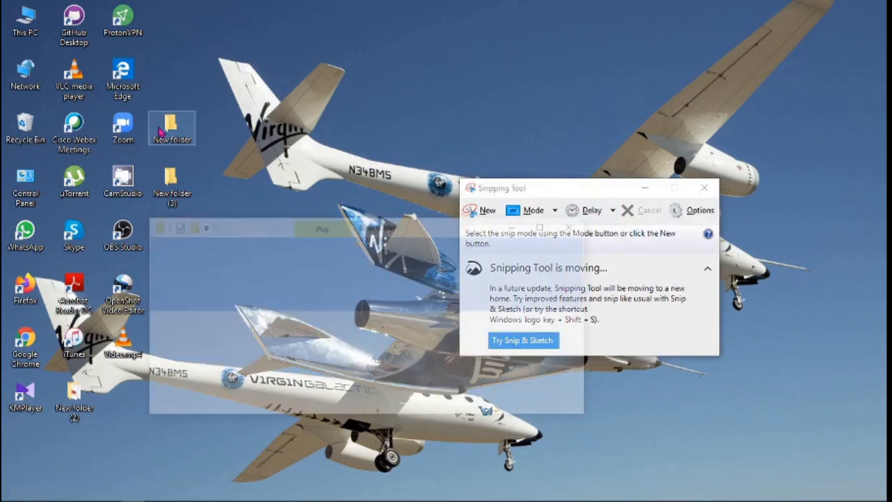
{"action": "double_click", "coordinate": [178, 177]}
{"action": "left_click_drag", "start_coordinate": [377, 243], "coordinate": [221, 104]}
{"action": "left_click_drag", "start_coordinate": [567, 192], "coordinate": [615, 115]}
- Switch to Window Snip and capture the New folder window
{"action": "left_click", "coordinate": [604, 135]}
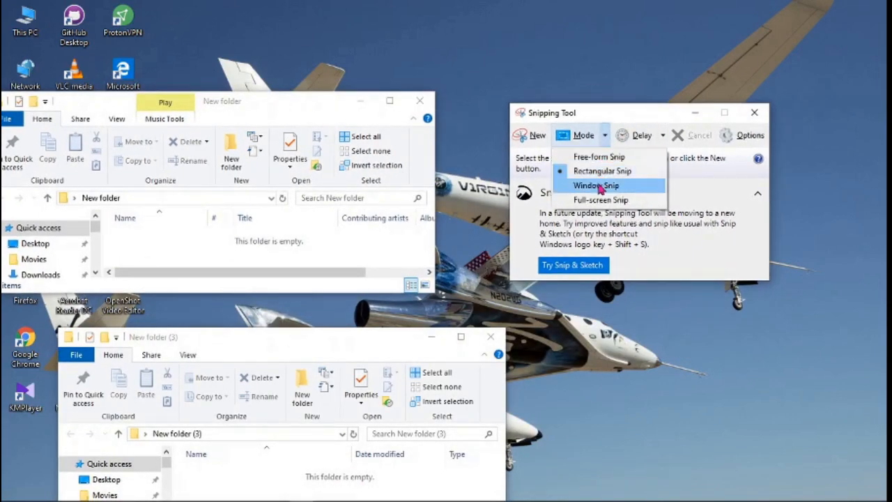
{"action": "left_click", "coordinate": [597, 185]}
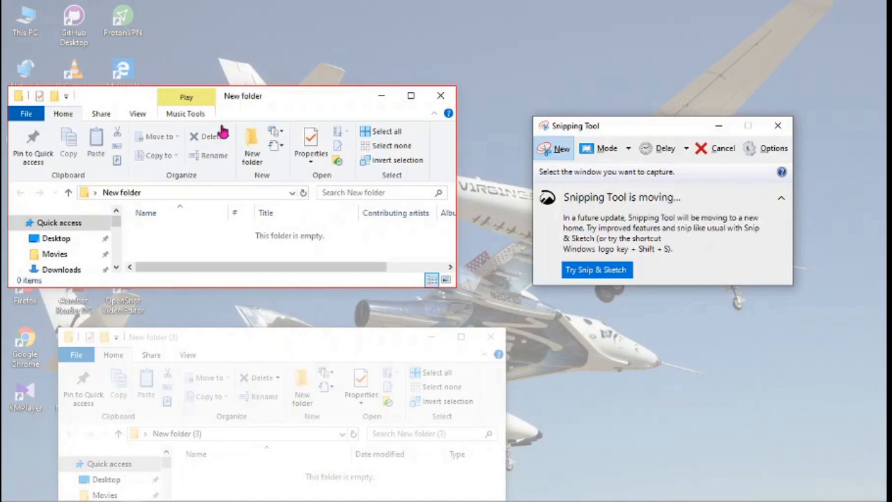
{"action": "left_click", "coordinate": [234, 194]}
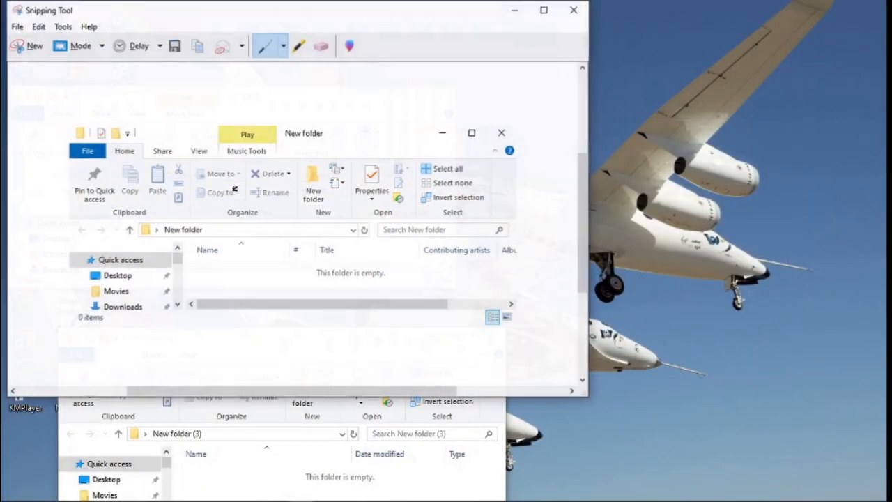
{"action": "left_click_drag", "start_coordinate": [434, 14], "coordinate": [516, 36]}
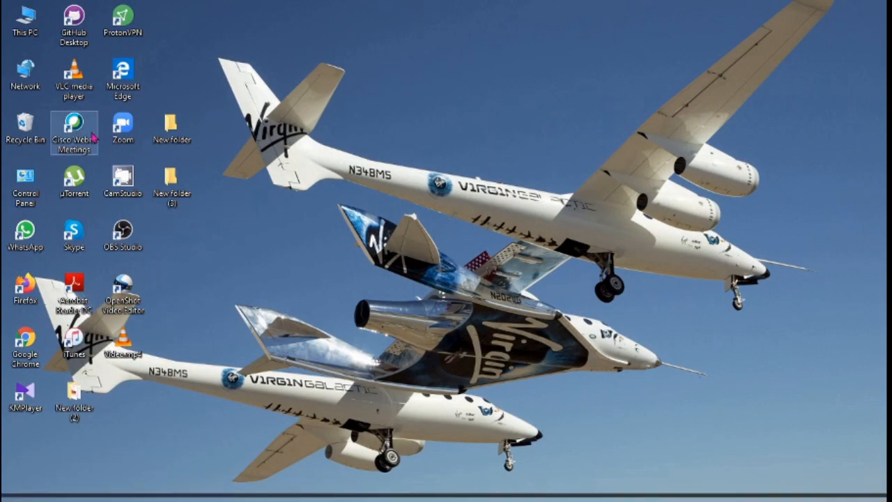
- Take a full-screen snip, then open and close the Start menu
{"action": "left_click_drag", "start_coordinate": [554, 87], "coordinate": [426, 61]}
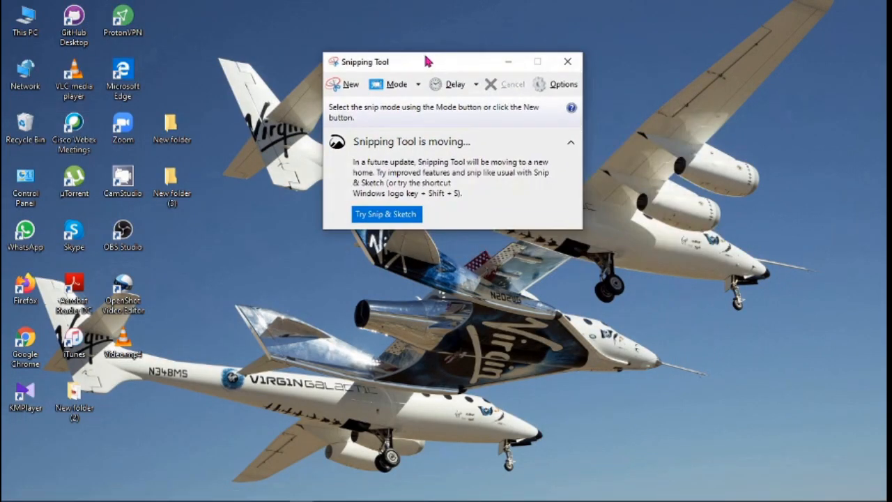
{"action": "left_click", "coordinate": [374, 83]}
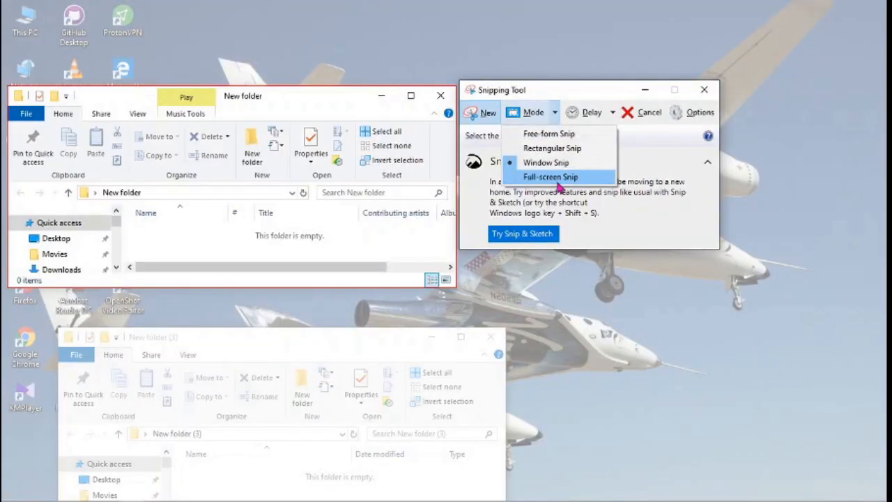
{"action": "left_click", "coordinate": [558, 179]}
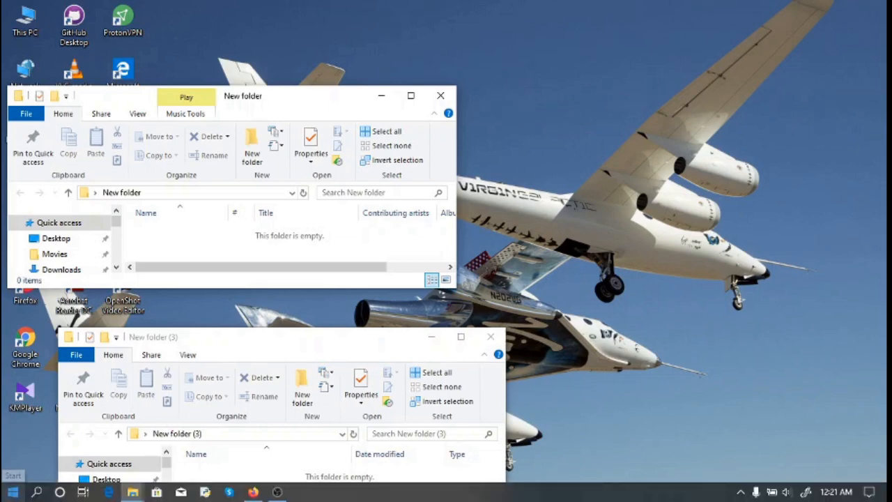
{"action": "left_click", "coordinate": [14, 494]}
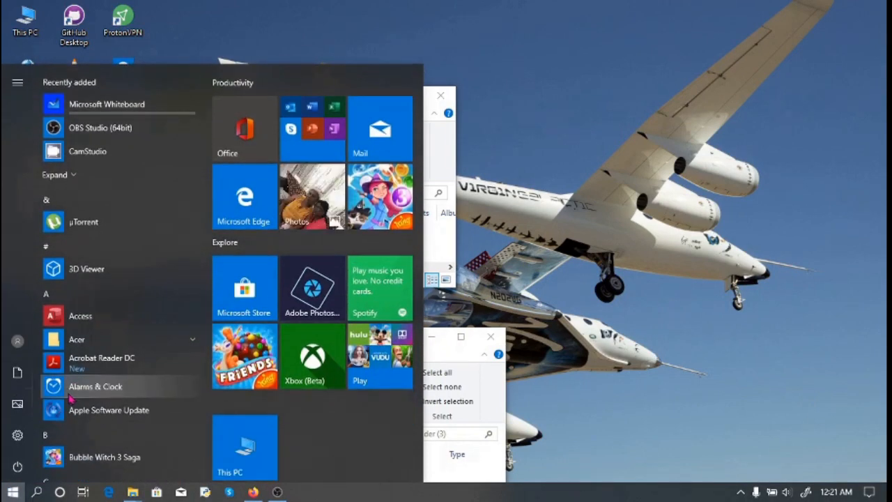
{"action": "left_click", "coordinate": [14, 491]}
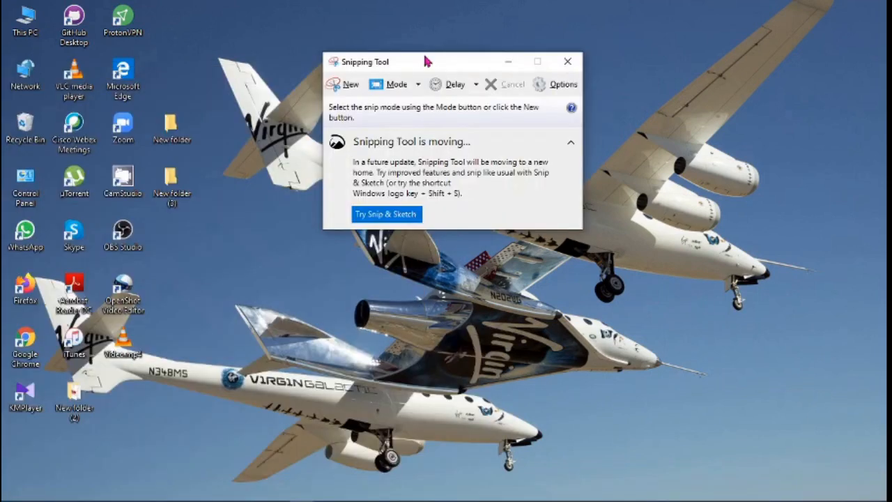
- Switch to Rectangular Snip and drag a rectangle around the airplanes to capture them
{"action": "left_click_drag", "start_coordinate": [428, 62], "coordinate": [375, 61]}
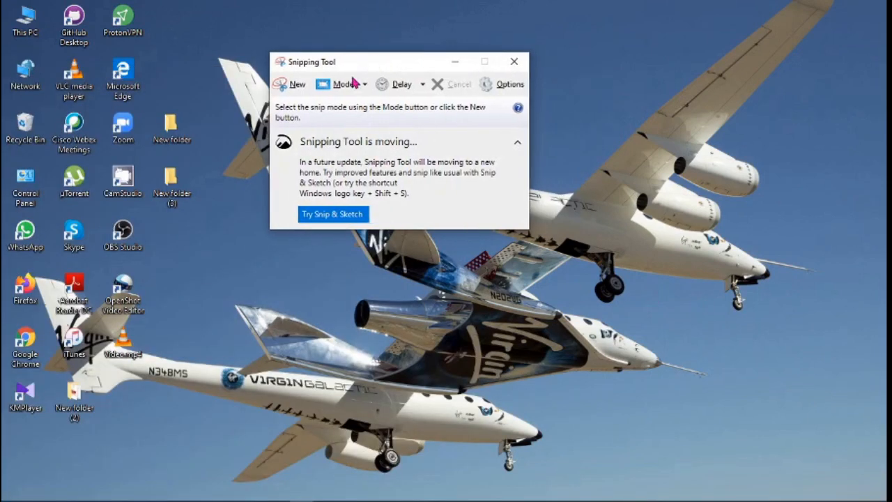
{"action": "left_click", "coordinate": [366, 84]}
{"action": "left_click", "coordinate": [335, 117]}
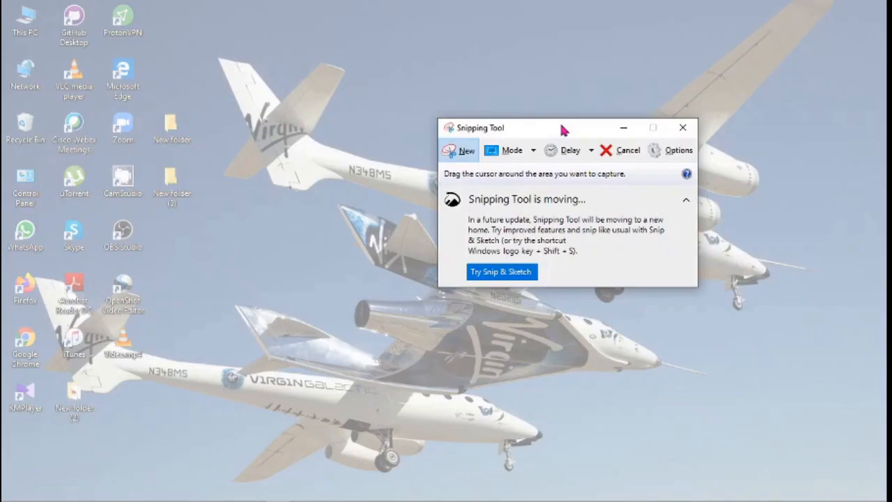
{"action": "left_click_drag", "start_coordinate": [590, 130], "coordinate": [501, 122]}
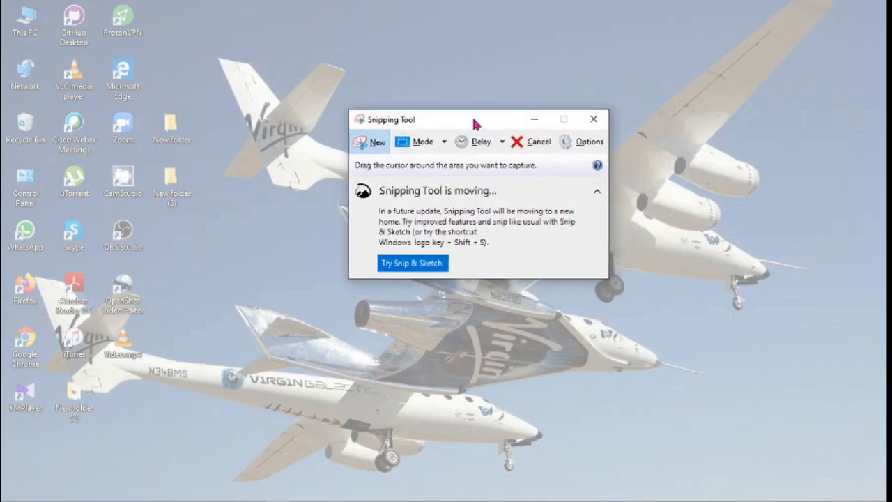
{"action": "left_click_drag", "start_coordinate": [167, 69], "coordinate": [596, 296]}
{"action": "left_click_drag", "start_coordinate": [815, 385], "coordinate": [816, 385]}
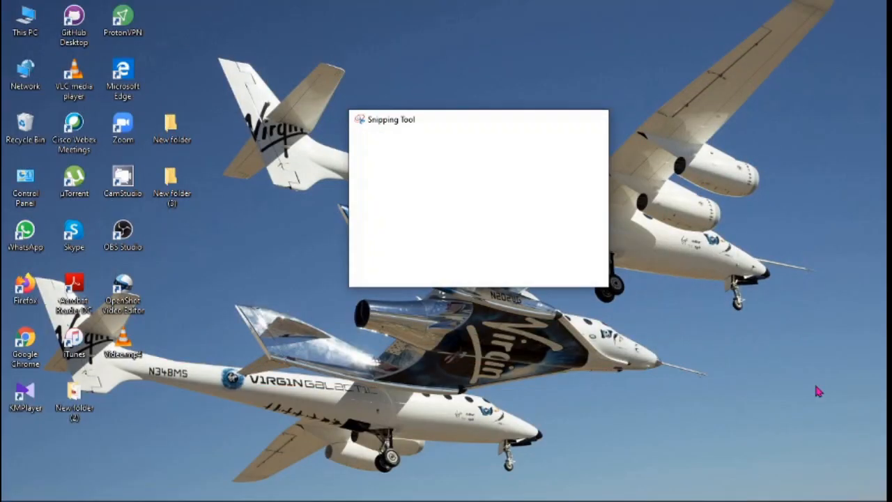
{"action": "left_click_drag", "start_coordinate": [557, 19], "coordinate": [506, 17]}
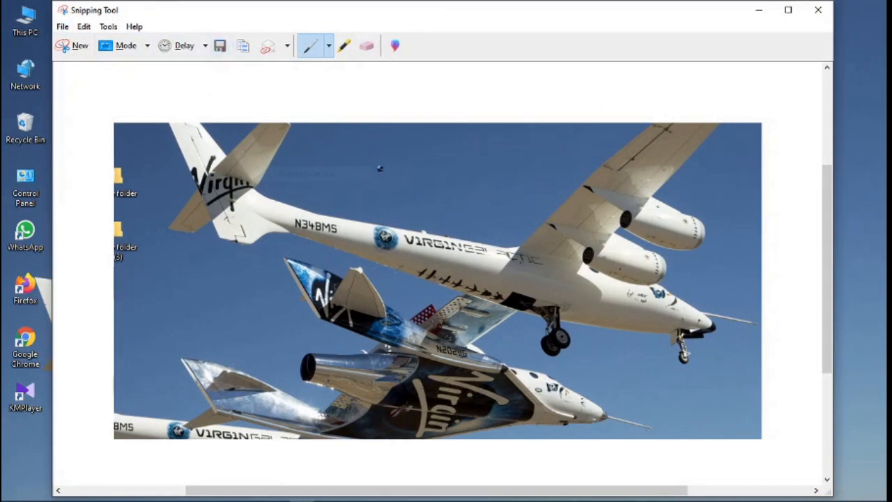
- Customize the pen to Red with Medium point thickness and Chisel tip
{"action": "left_click", "coordinate": [333, 47]}
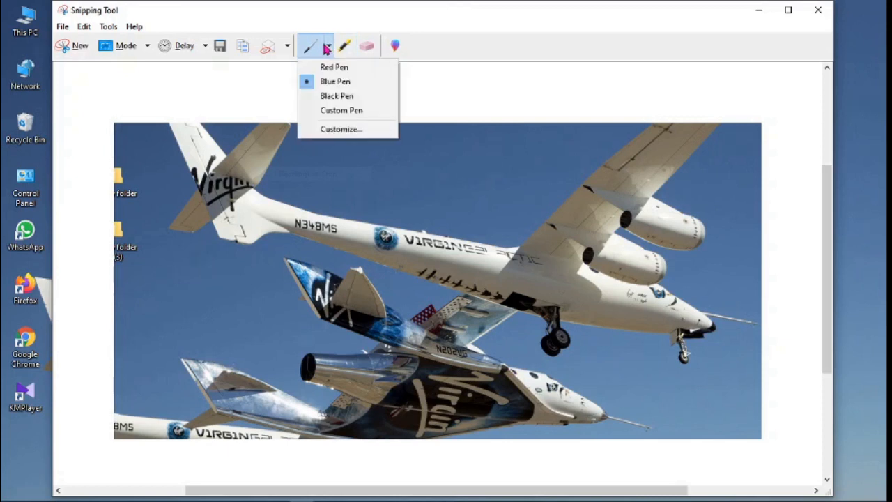
{"action": "left_click", "coordinate": [359, 113]}
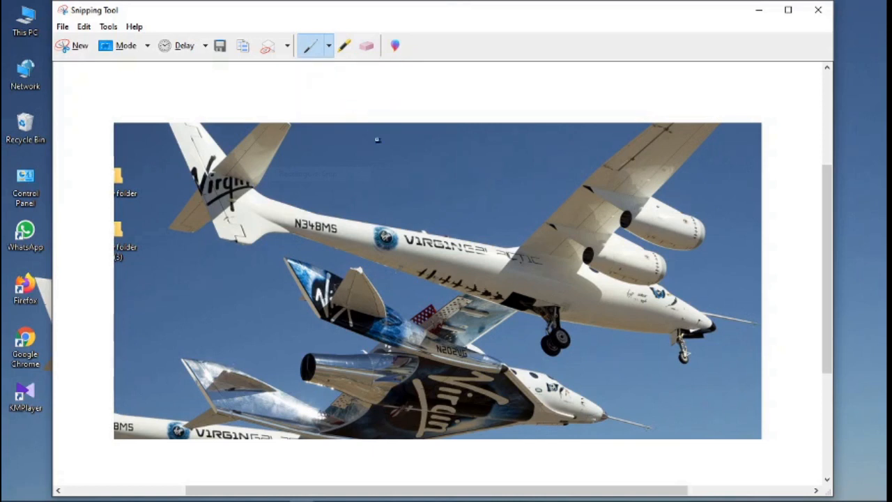
{"action": "left_click", "coordinate": [328, 45]}
{"action": "left_click", "coordinate": [348, 130]}
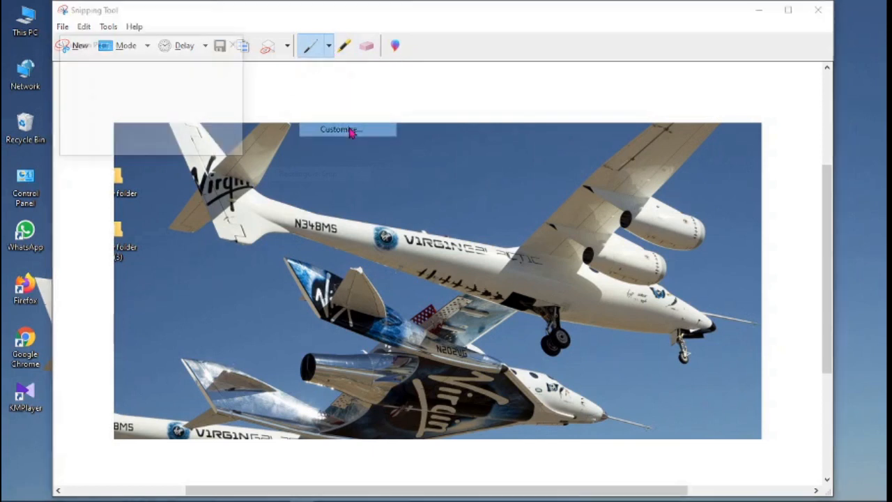
{"action": "left_click_drag", "start_coordinate": [188, 51], "coordinate": [206, 73]}
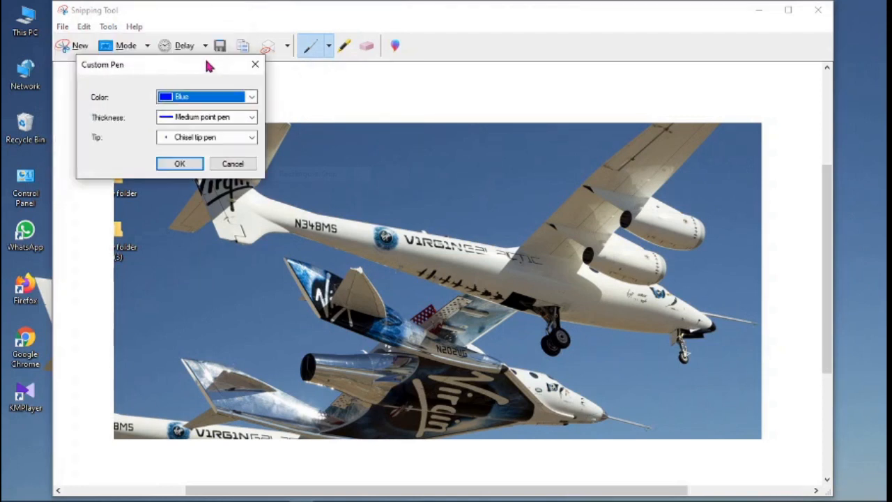
{"action": "left_click", "coordinate": [251, 97]}
{"action": "left_click", "coordinate": [220, 205]}
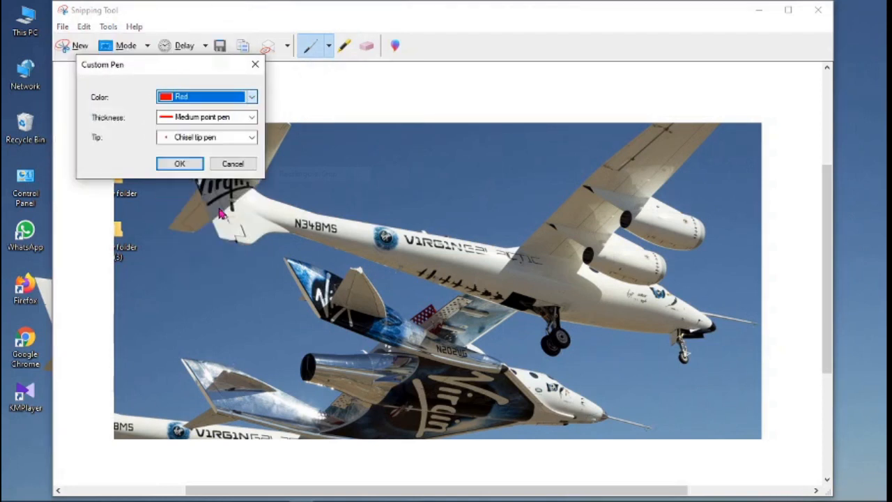
{"action": "left_click", "coordinate": [254, 119]}
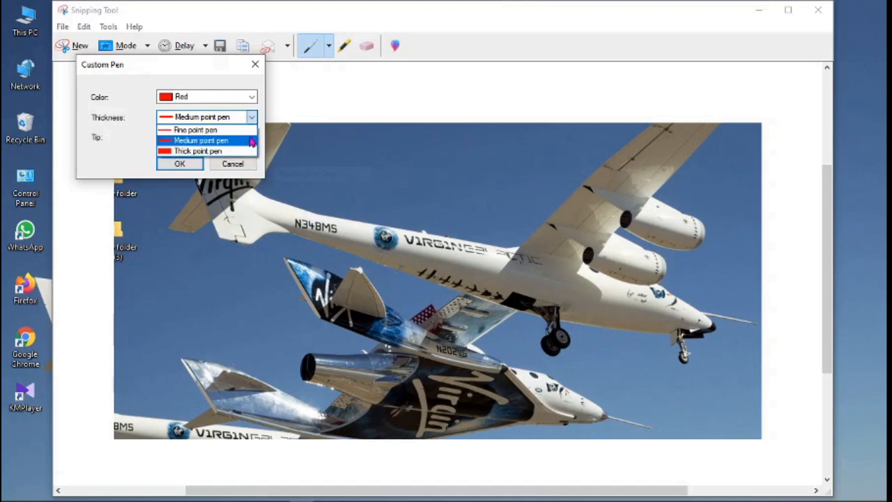
{"action": "left_click", "coordinate": [255, 117]}
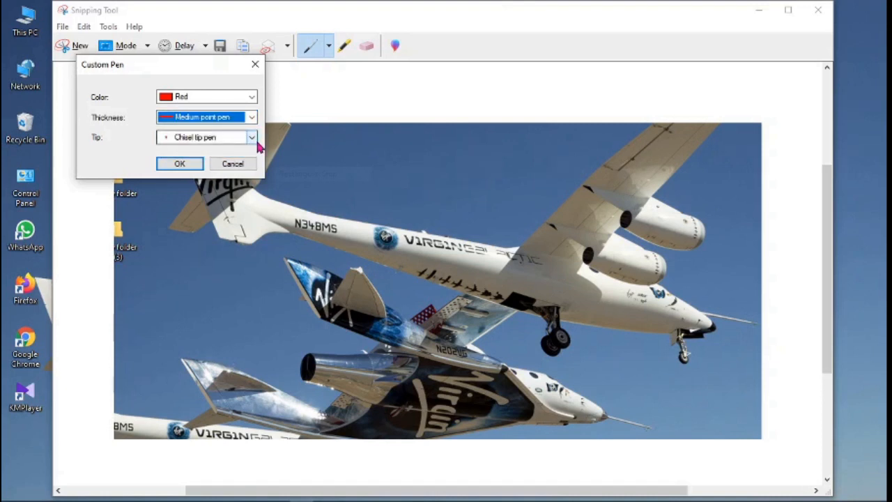
{"action": "left_click", "coordinate": [252, 138]}
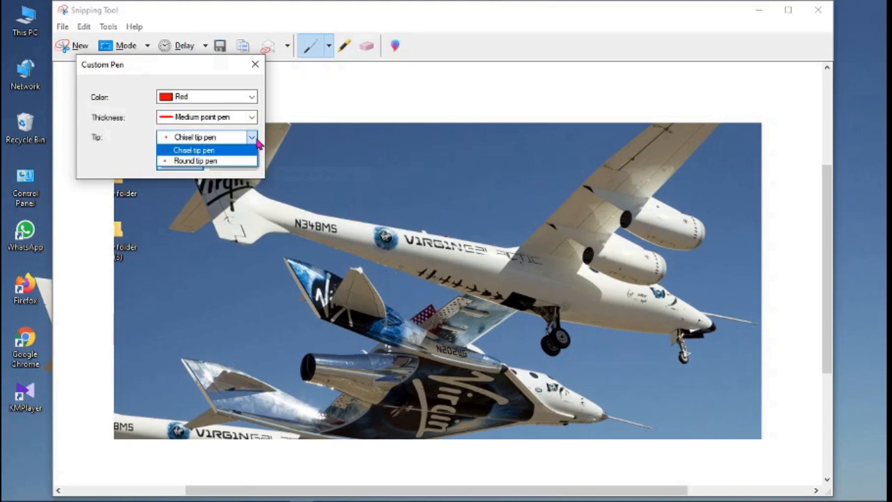
{"action": "left_click", "coordinate": [130, 146]}
{"action": "left_click", "coordinate": [180, 168]}
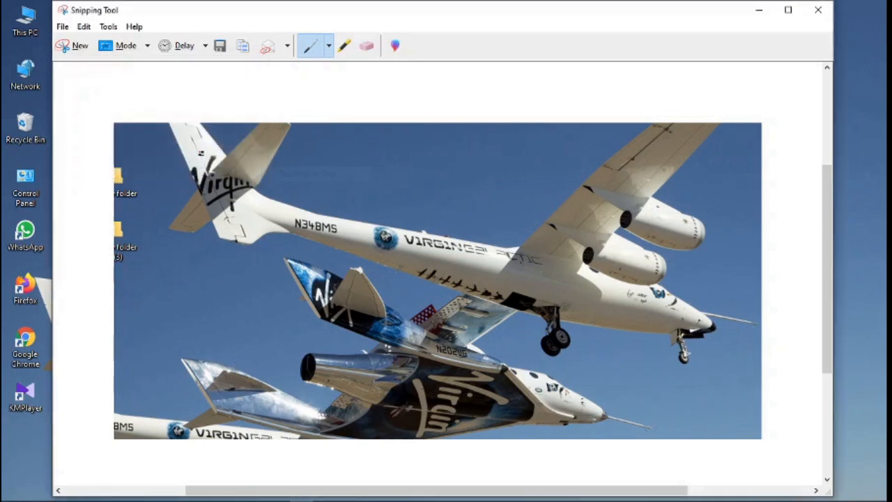
- Highlight the VIRGIN, N348MS and tail lettering in yellow, then erase the fuselage highlights
{"action": "left_click", "coordinate": [346, 47]}
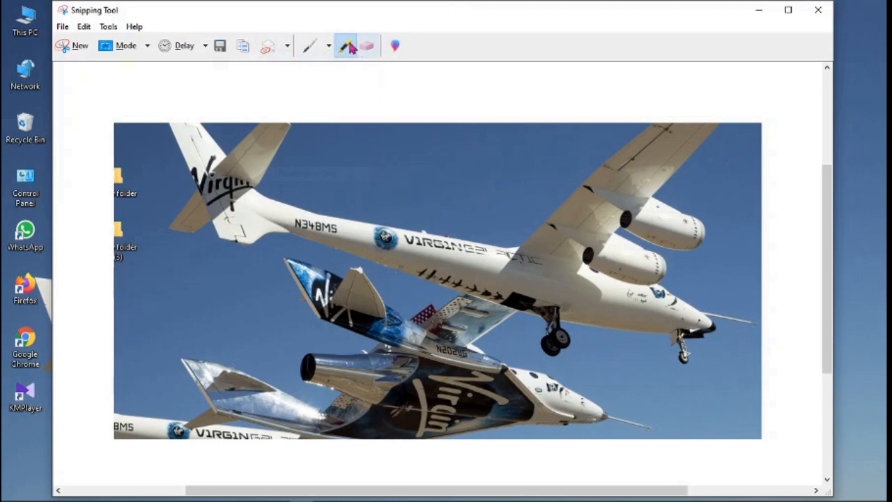
{"action": "mouse_move", "coordinate": [344, 189]}
{"action": "left_mouse_down"}
{"action": "mouse_move", "coordinate": [412, 173]}
{"action": "mouse_move", "coordinate": [443, 260]}
{"action": "mouse_move", "coordinate": [395, 242]}
{"action": "mouse_move", "coordinate": [425, 223]}
{"action": "mouse_move", "coordinate": [386, 237]}
{"action": "mouse_move", "coordinate": [493, 252]}
{"action": "left_mouse_up"}
{"action": "left_click_drag", "start_coordinate": [400, 234], "coordinate": [364, 233]}
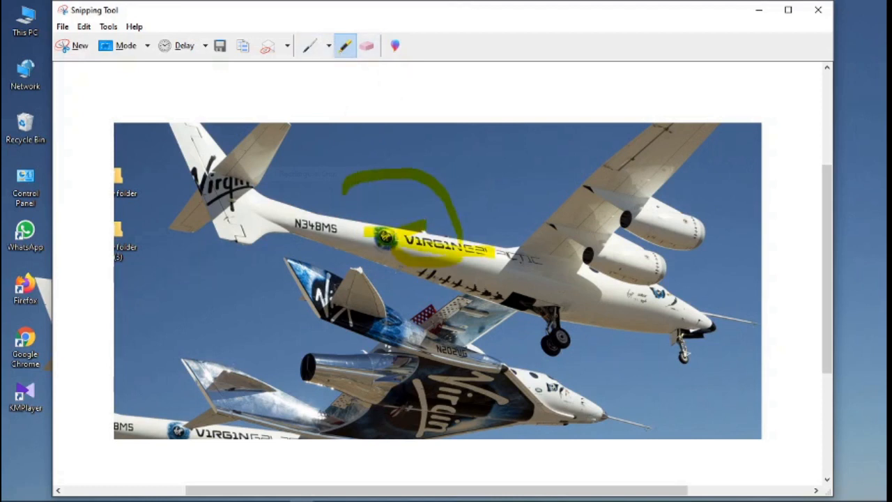
{"action": "left_click_drag", "start_coordinate": [289, 225], "coordinate": [344, 227]}
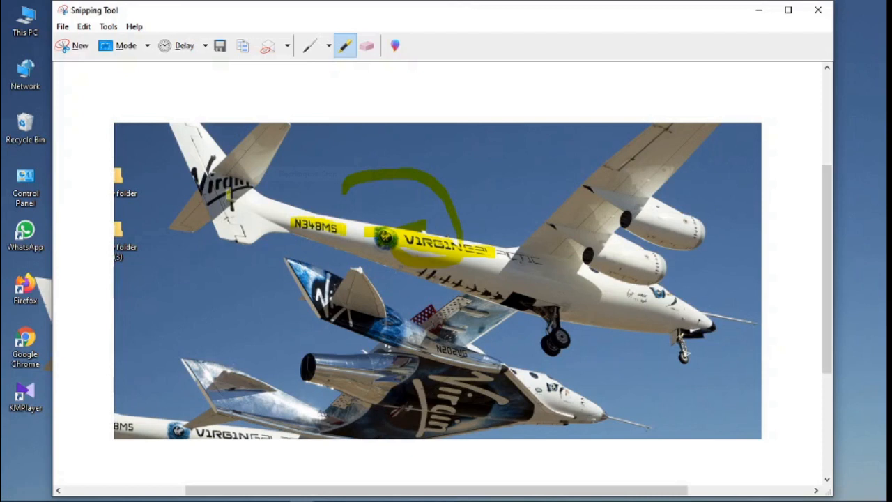
{"action": "left_click_drag", "start_coordinate": [210, 191], "coordinate": [243, 197]}
{"action": "left_click_drag", "start_coordinate": [186, 180], "coordinate": [211, 180]}
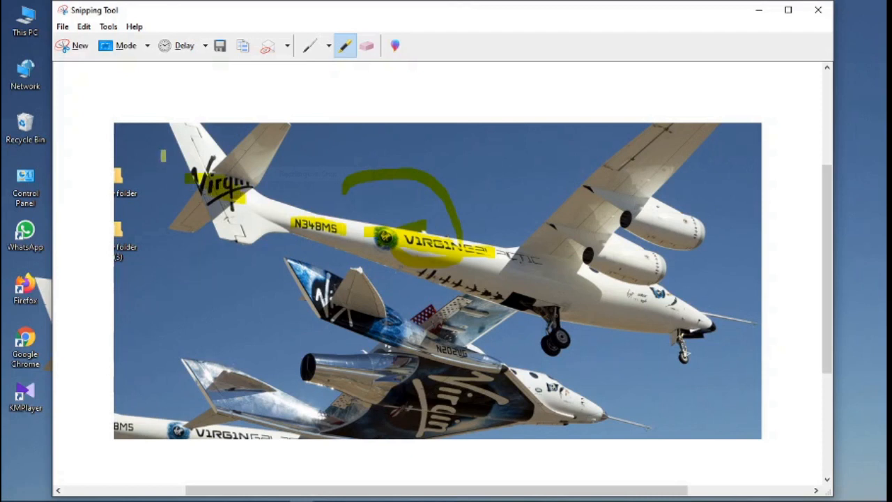
{"action": "mouse_move", "coordinate": [165, 156]}
{"action": "left_mouse_down"}
{"action": "mouse_move", "coordinate": [227, 164]}
{"action": "mouse_move", "coordinate": [165, 162]}
{"action": "mouse_move", "coordinate": [178, 167]}
{"action": "mouse_move", "coordinate": [232, 162]}
{"action": "mouse_move", "coordinate": [244, 185]}
{"action": "mouse_move", "coordinate": [267, 190]}
{"action": "left_mouse_up"}
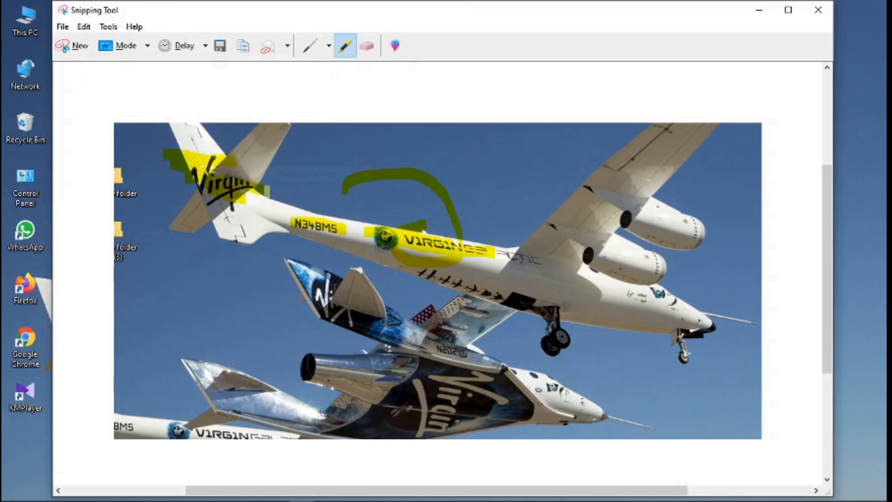
{"action": "left_click", "coordinate": [374, 52]}
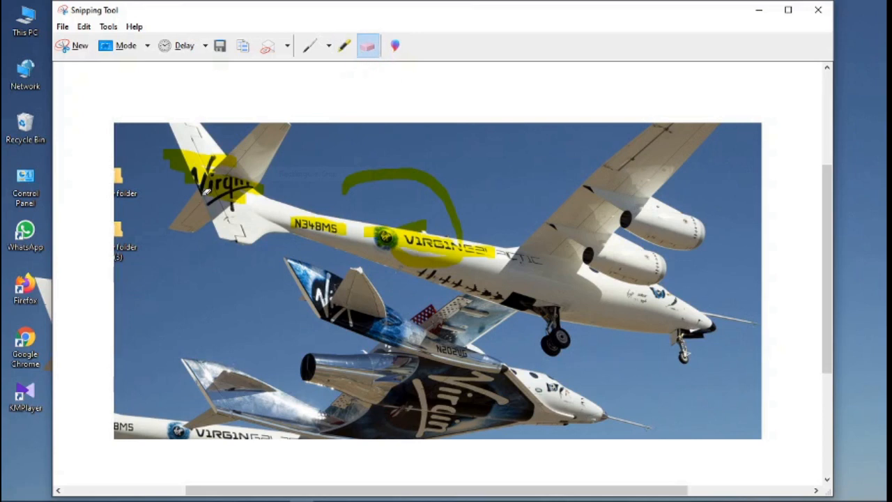
{"action": "mouse_move", "coordinate": [206, 191]}
{"action": "left_mouse_down"}
{"action": "mouse_move", "coordinate": [260, 194]}
{"action": "mouse_move", "coordinate": [157, 148]}
{"action": "mouse_move", "coordinate": [326, 227]}
{"action": "left_mouse_up"}
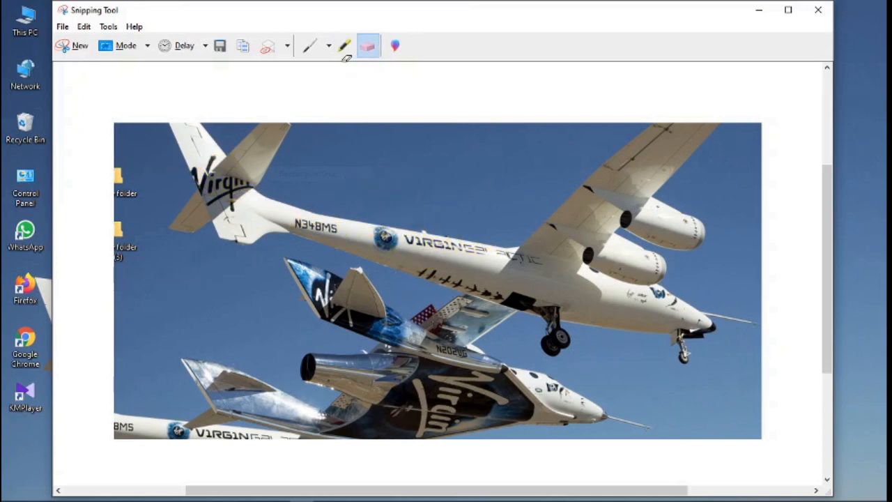
- Send the snip to Paint 3D using the Edit with Paint 3D toolbar button
{"action": "left_click", "coordinate": [395, 46]}
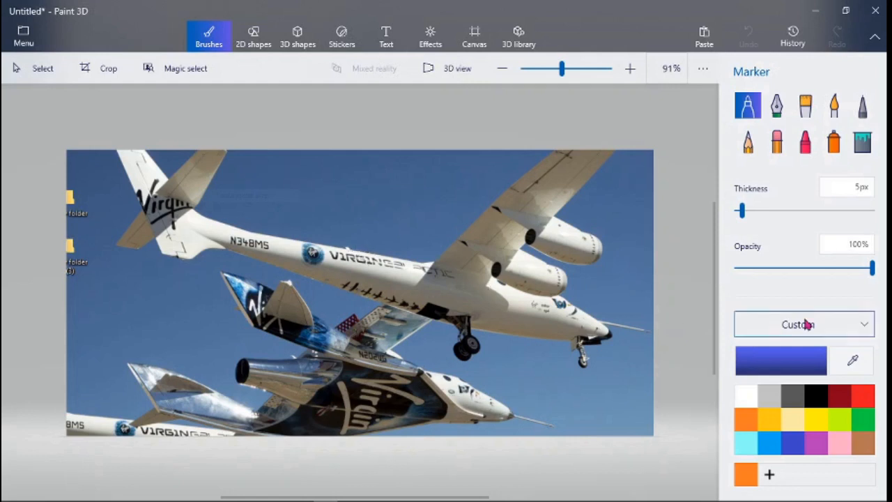
- Paint a faint blue watercolour stroke and a blue oil-brush W across the wing
{"action": "left_click", "coordinate": [831, 113]}
{"action": "mouse_move", "coordinate": [432, 183]}
{"action": "left_mouse_down"}
{"action": "mouse_move", "coordinate": [463, 221]}
{"action": "mouse_move", "coordinate": [492, 223]}
{"action": "mouse_move", "coordinate": [514, 201]}
{"action": "mouse_move", "coordinate": [507, 242]}
{"action": "left_mouse_up"}
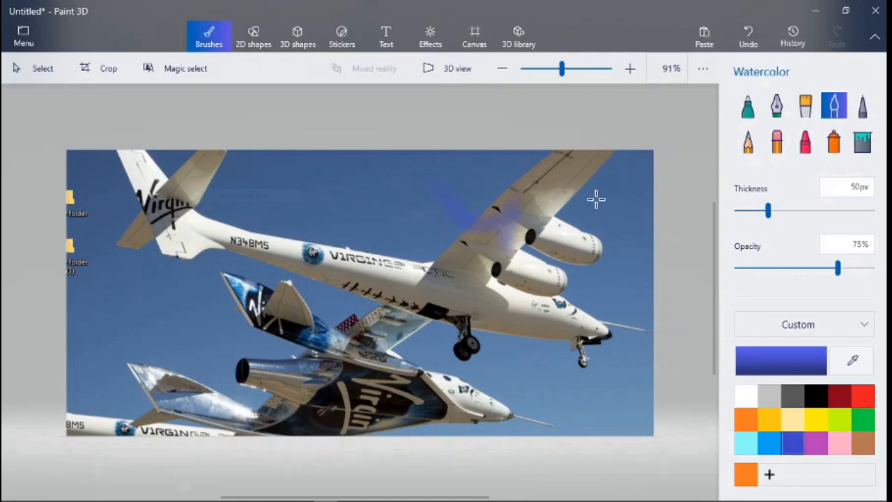
{"action": "left_click", "coordinate": [813, 111]}
{"action": "mouse_move", "coordinate": [481, 195]}
{"action": "left_mouse_down"}
{"action": "mouse_move", "coordinate": [504, 253]}
{"action": "mouse_move", "coordinate": [533, 210]}
{"action": "mouse_move", "coordinate": [536, 242]}
{"action": "mouse_move", "coordinate": [570, 228]}
{"action": "mouse_move", "coordinate": [616, 260]}
{"action": "left_mouse_up"}
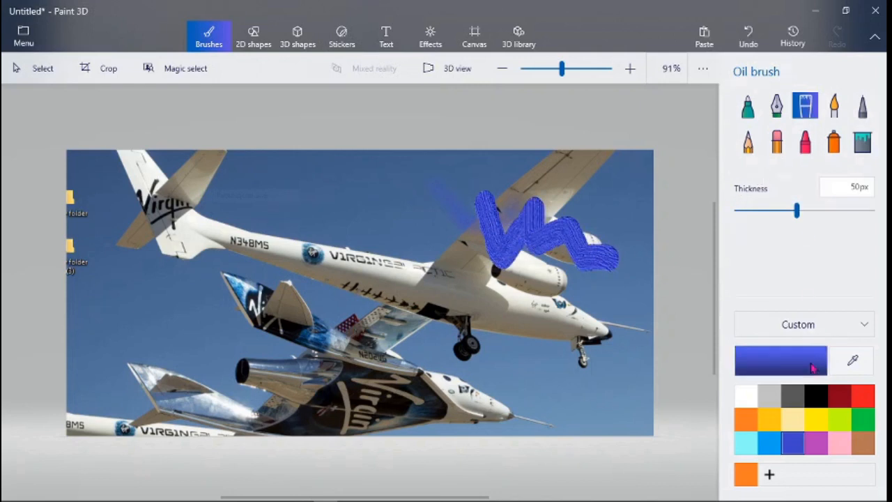
- Switch to red and paint watercolour and oil strokes, raising thickness and lowering opacity
{"action": "left_click", "coordinate": [868, 402]}
{"action": "left_click", "coordinate": [835, 106]}
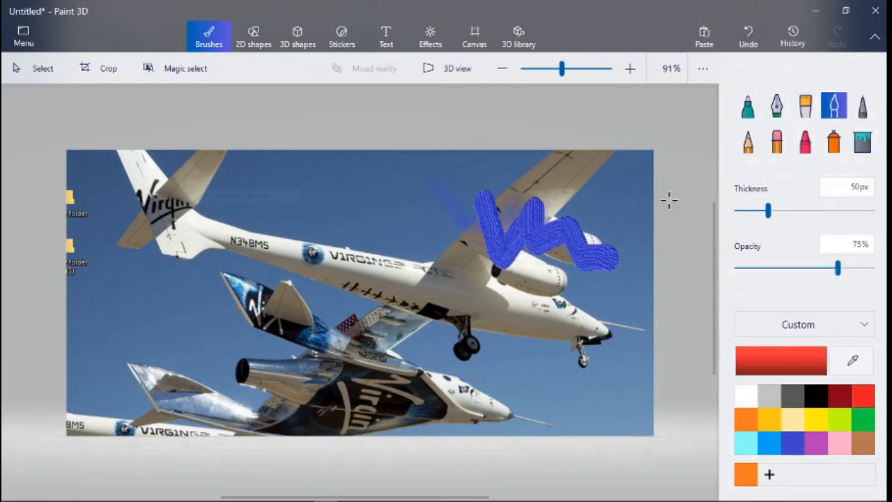
{"action": "mouse_move", "coordinate": [568, 199]}
{"action": "left_mouse_down"}
{"action": "mouse_move", "coordinate": [454, 197]}
{"action": "mouse_move", "coordinate": [446, 230]}
{"action": "mouse_move", "coordinate": [598, 240]}
{"action": "left_mouse_up"}
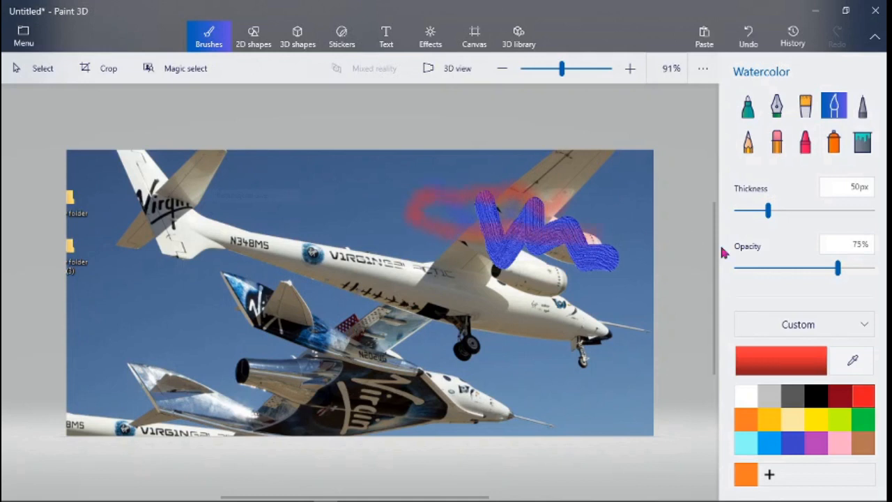
{"action": "left_click_drag", "start_coordinate": [768, 210], "coordinate": [783, 213]}
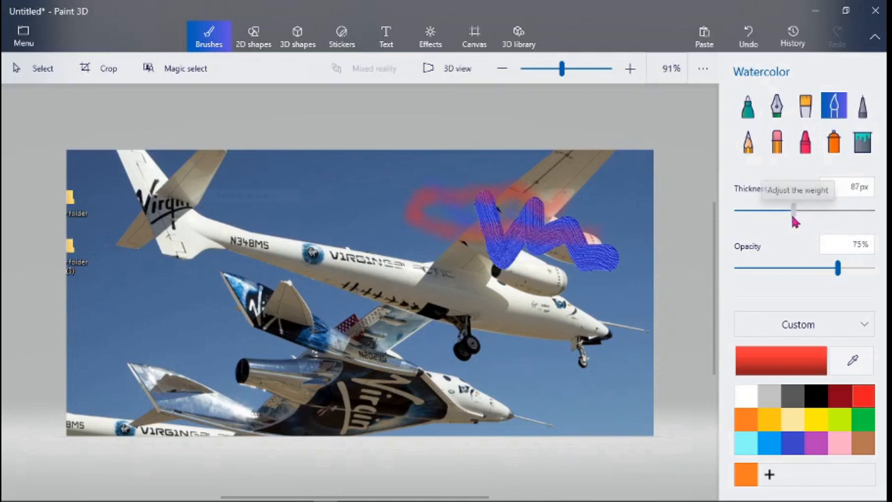
{"action": "left_click_drag", "start_coordinate": [836, 272], "coordinate": [801, 290]}
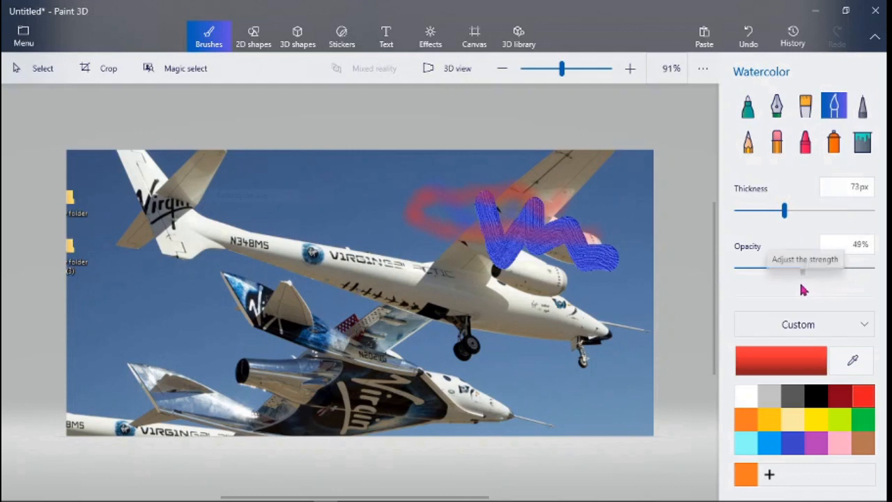
{"action": "left_click", "coordinate": [806, 106]}
{"action": "mouse_move", "coordinate": [414, 170]}
{"action": "left_mouse_down"}
{"action": "mouse_move", "coordinate": [437, 246]}
{"action": "mouse_move", "coordinate": [474, 281]}
{"action": "left_mouse_up"}
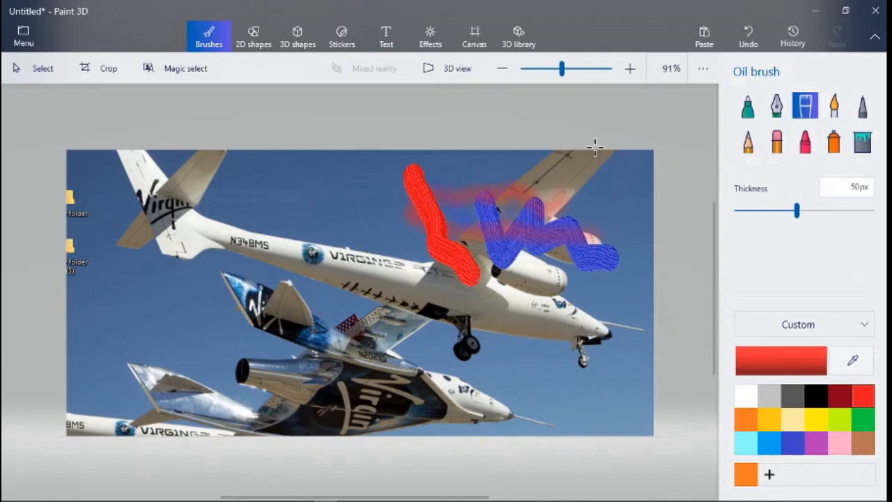
- Toggle the 3D perspective view on and off, then show the 2D and 3D shape options
{"action": "left_click", "coordinate": [451, 72]}
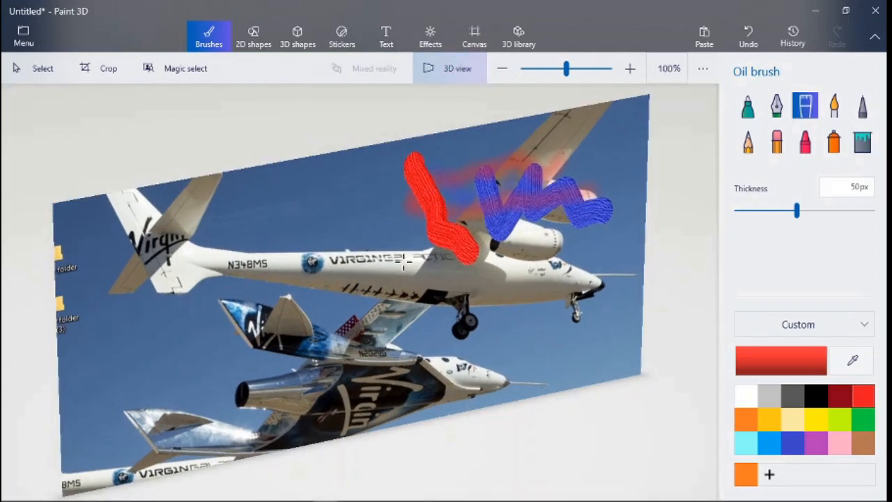
{"action": "left_click", "coordinate": [451, 69]}
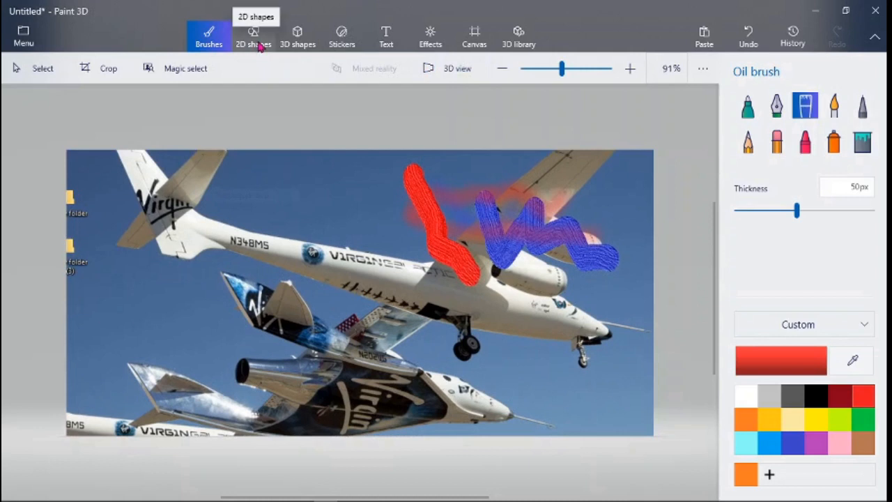
{"action": "left_click", "coordinate": [256, 42]}
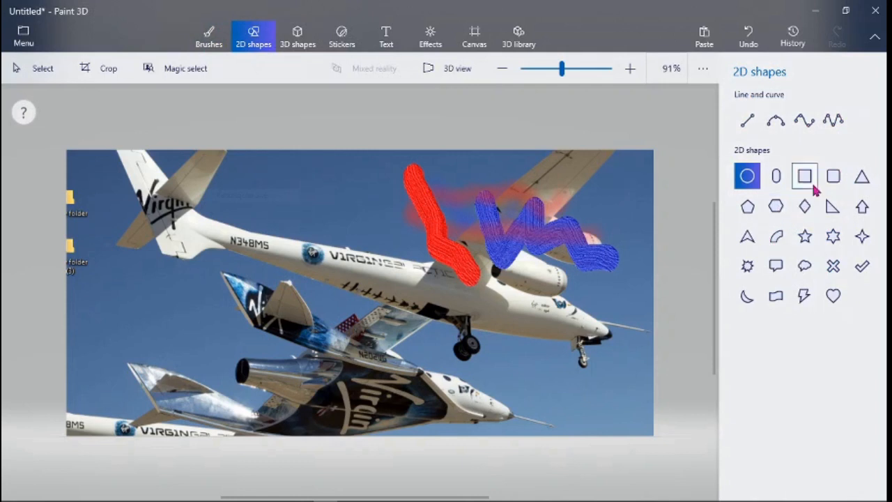
{"action": "left_click", "coordinate": [301, 43]}
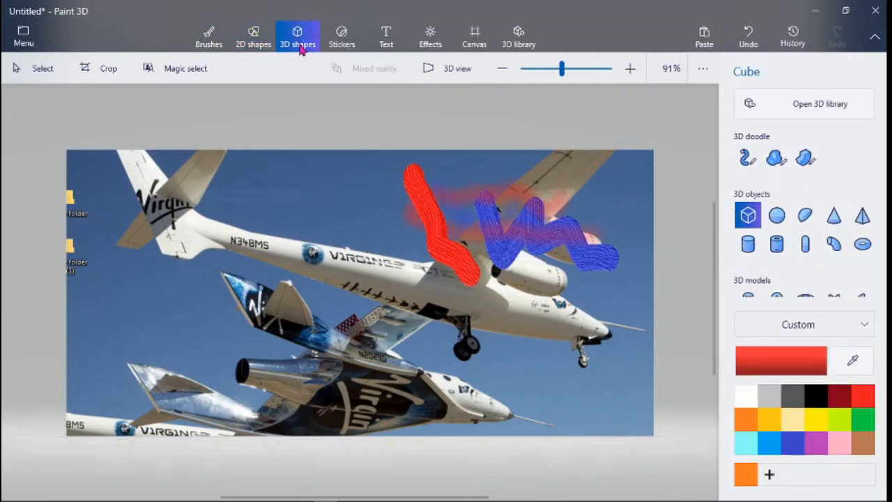
- Draw a red 3D cylinder over the plane's engine, rotate it, and show the texture stickers
{"action": "left_click", "coordinate": [748, 243]}
{"action": "mouse_move", "coordinate": [438, 240]}
{"action": "left_mouse_down"}
{"action": "mouse_move", "coordinate": [520, 314]}
{"action": "mouse_move", "coordinate": [551, 358]}
{"action": "left_mouse_up"}
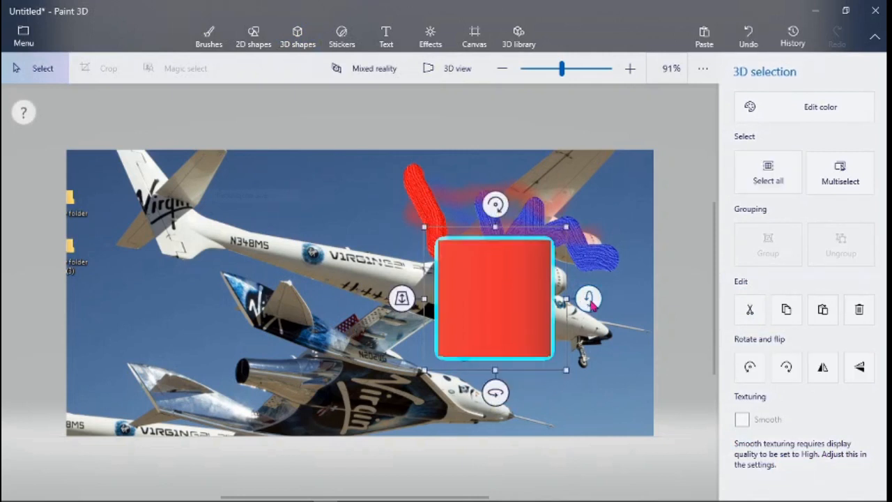
{"action": "mouse_move", "coordinate": [495, 204]}
{"action": "left_mouse_down"}
{"action": "mouse_move", "coordinate": [490, 251]}
{"action": "mouse_move", "coordinate": [467, 295]}
{"action": "mouse_move", "coordinate": [460, 279]}
{"action": "mouse_move", "coordinate": [499, 211]}
{"action": "left_mouse_up"}
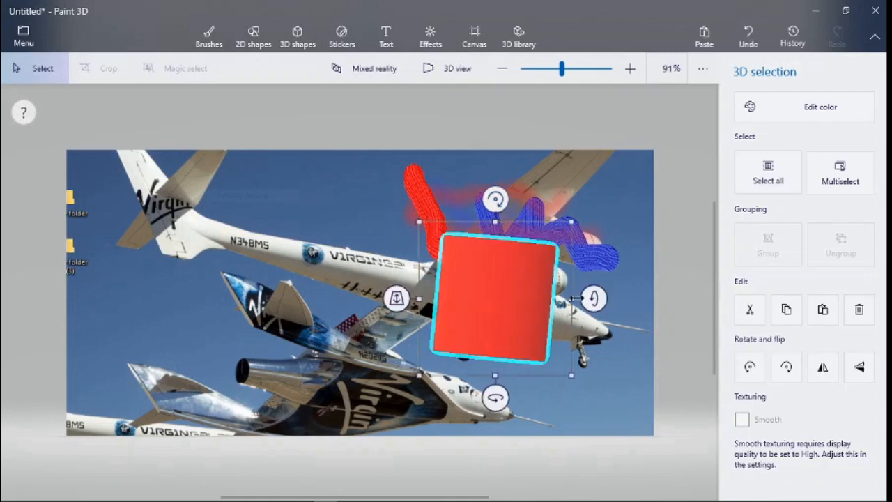
{"action": "left_click_drag", "start_coordinate": [594, 299], "coordinate": [561, 252]}
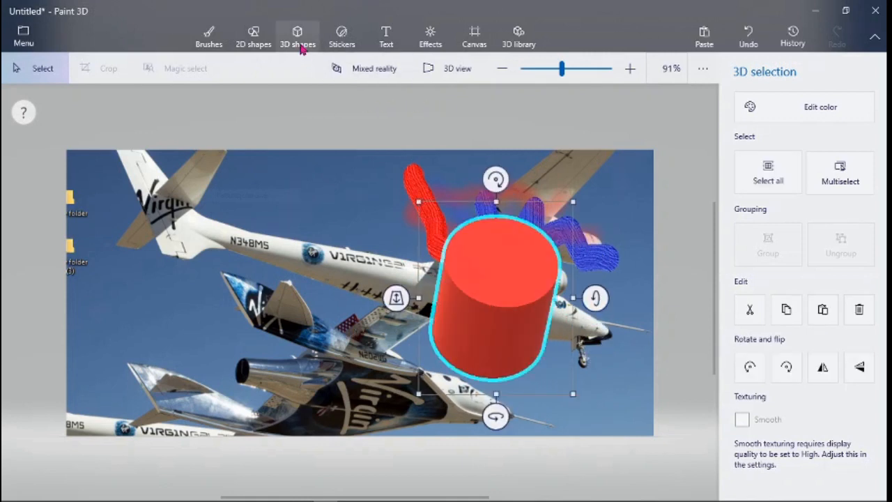
{"action": "left_click", "coordinate": [341, 36]}
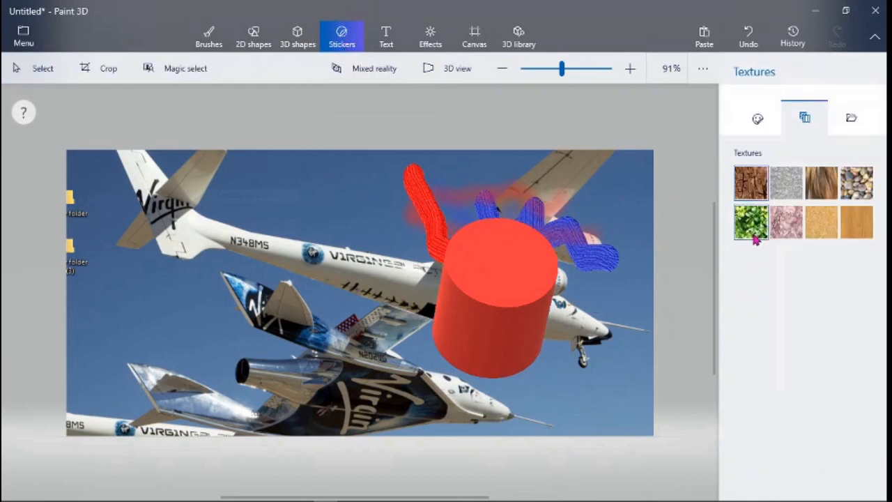
- Stamp the Bark texture sticker onto the cylinder, then tilt the cylinder to show its red base
{"action": "left_click", "coordinate": [482, 337]}
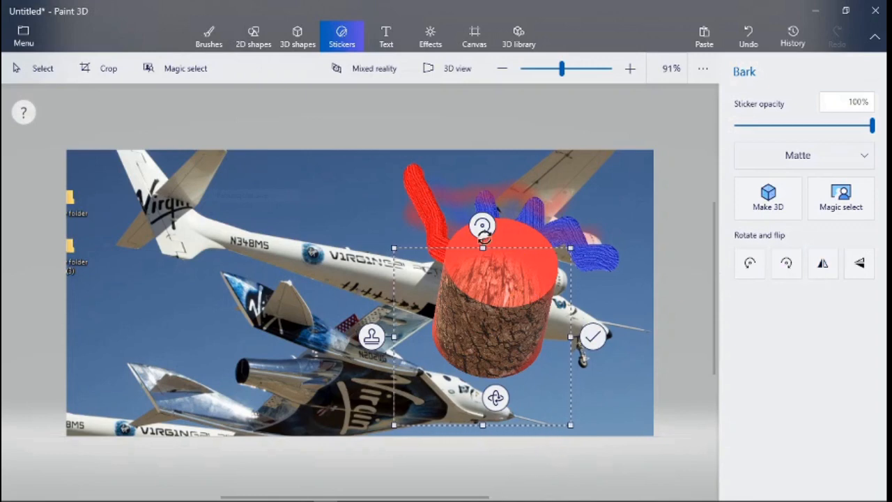
{"action": "left_click_drag", "start_coordinate": [482, 225], "coordinate": [412, 422]}
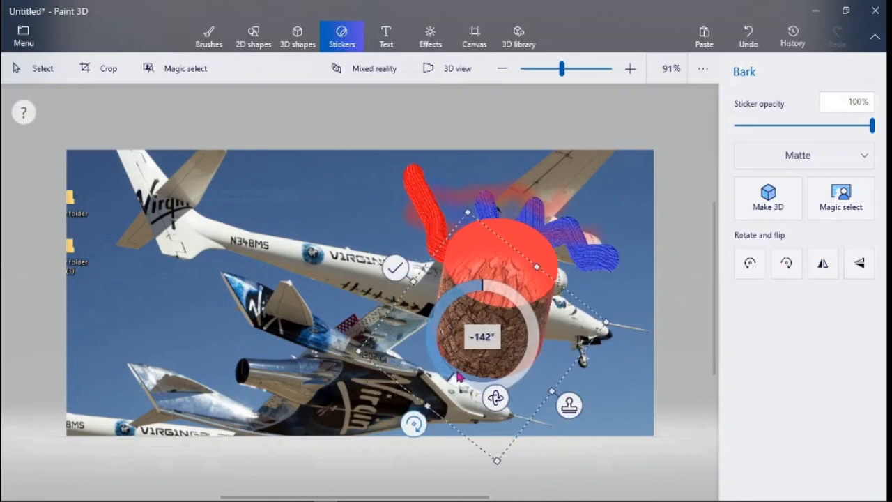
{"action": "left_click", "coordinate": [396, 268]}
{"action": "left_click_drag", "start_coordinate": [514, 249], "coordinate": [514, 196]}
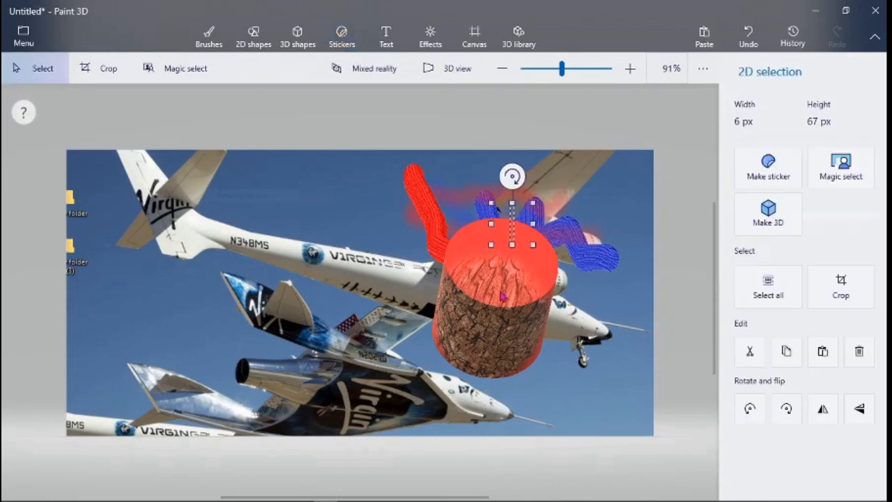
{"action": "left_click", "coordinate": [534, 293]}
{"action": "left_click_drag", "start_coordinate": [595, 299], "coordinate": [593, 221]}
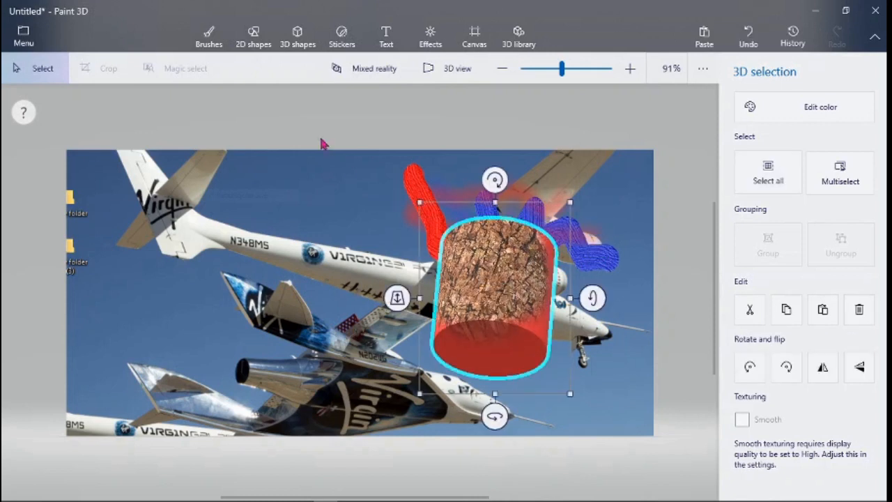
- Try the Lavender filter and another colour filter on the picture
{"action": "left_click", "coordinate": [423, 46]}
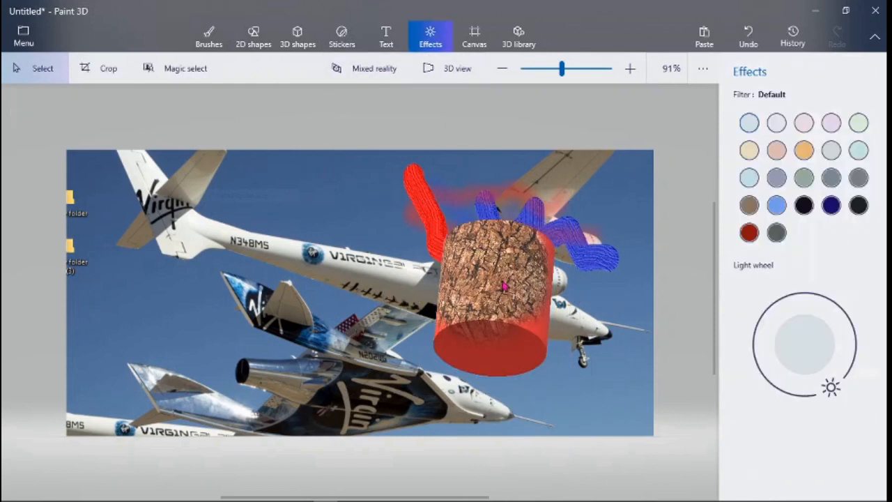
{"action": "left_click", "coordinate": [777, 124]}
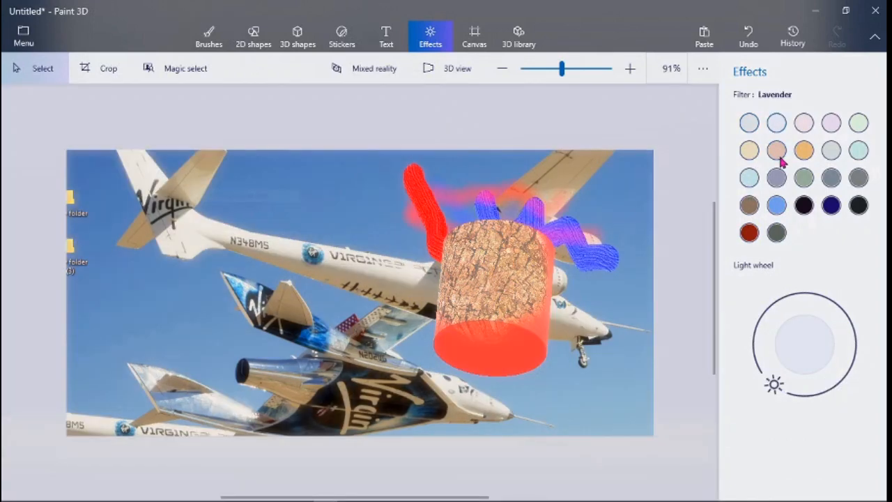
{"action": "left_click", "coordinate": [776, 150]}
- Resize the canvas to 1154 × 599 px and open the Dinosaurs 3D model collection
{"action": "left_click", "coordinate": [475, 39]}
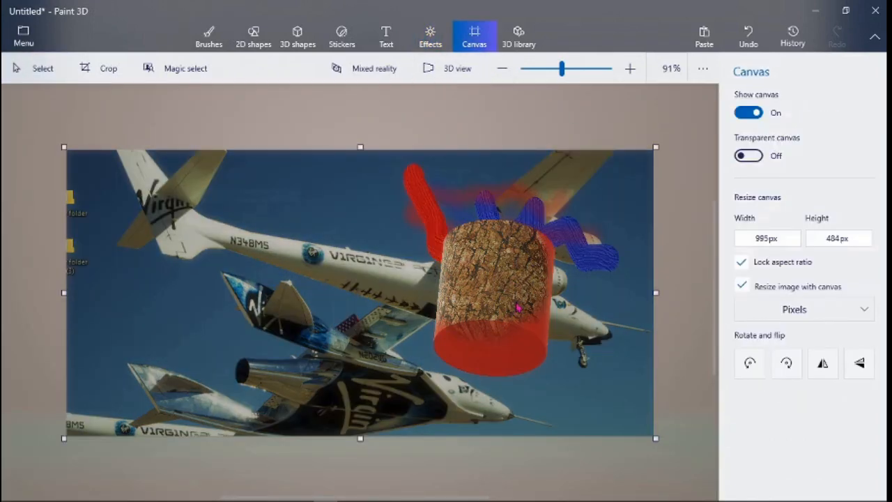
{"action": "left_click_drag", "start_coordinate": [657, 293], "coordinate": [703, 293]}
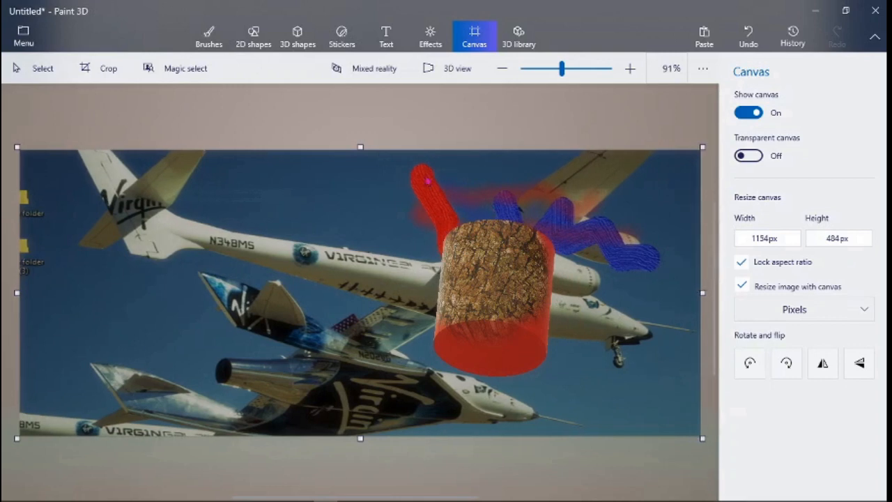
{"action": "left_click_drag", "start_coordinate": [361, 145], "coordinate": [363, 110]}
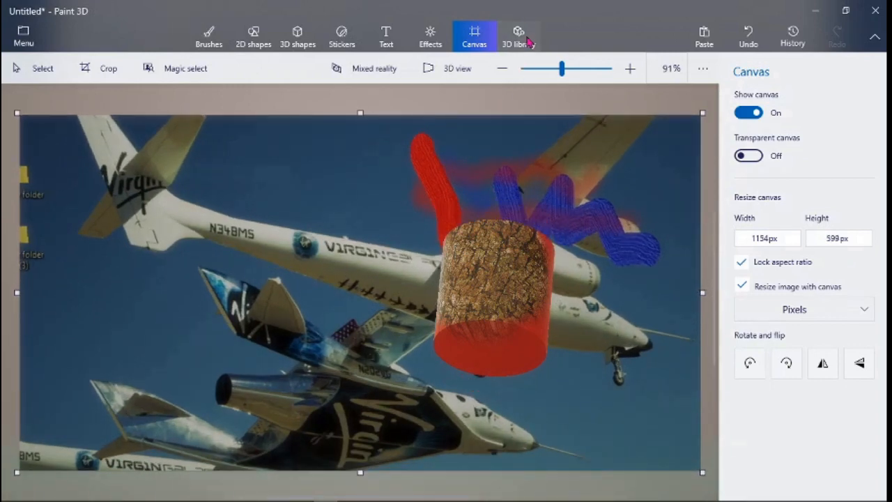
{"action": "left_click", "coordinate": [528, 42]}
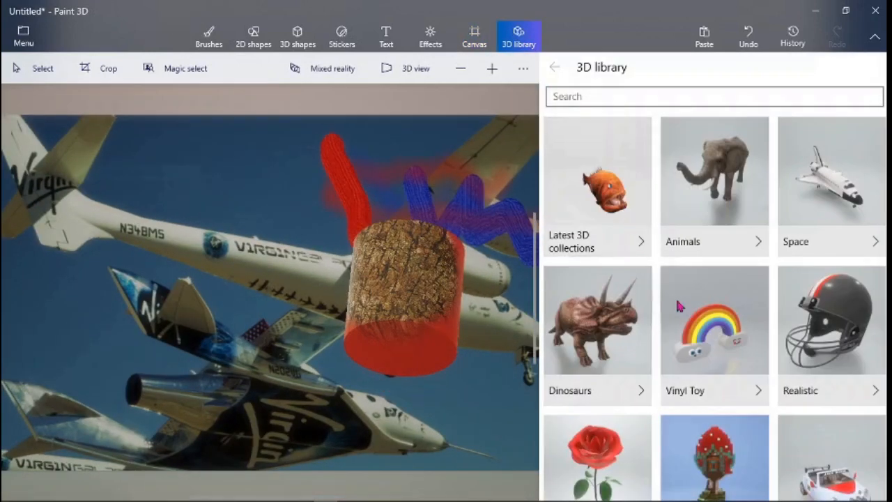
{"action": "left_click", "coordinate": [613, 351]}
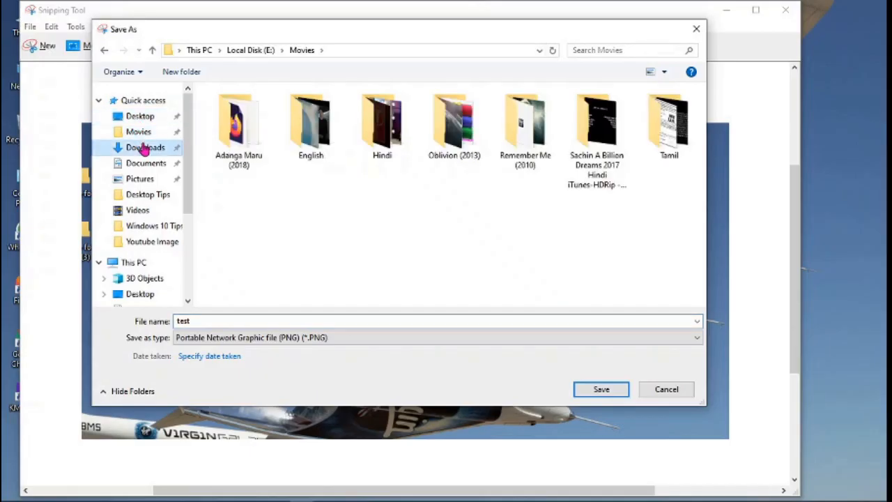
- Insert the Parasaurolophus model onto the canvas
{"action": "left_click", "coordinate": [140, 116]}
{"action": "left_click", "coordinate": [602, 388]}
{"action": "left_click", "coordinate": [51, 27]}
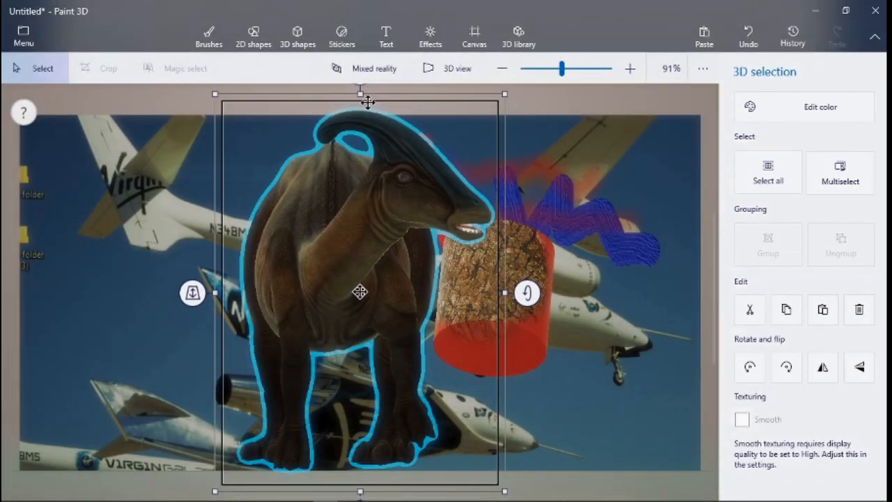
- Narrow the dinosaur, move it left, and tilt it about 22° and in 3D
{"action": "left_click_drag", "start_coordinate": [359, 93], "coordinate": [352, 251]}
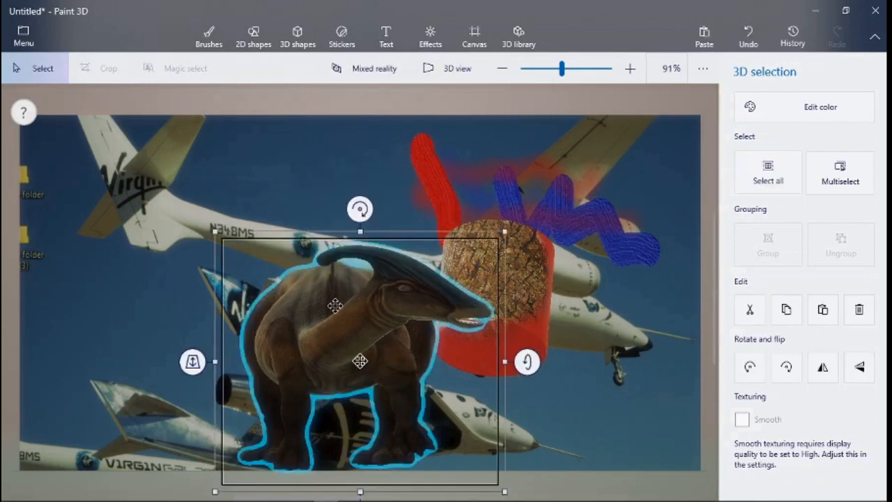
{"action": "left_click_drag", "start_coordinate": [216, 360], "coordinate": [126, 315]}
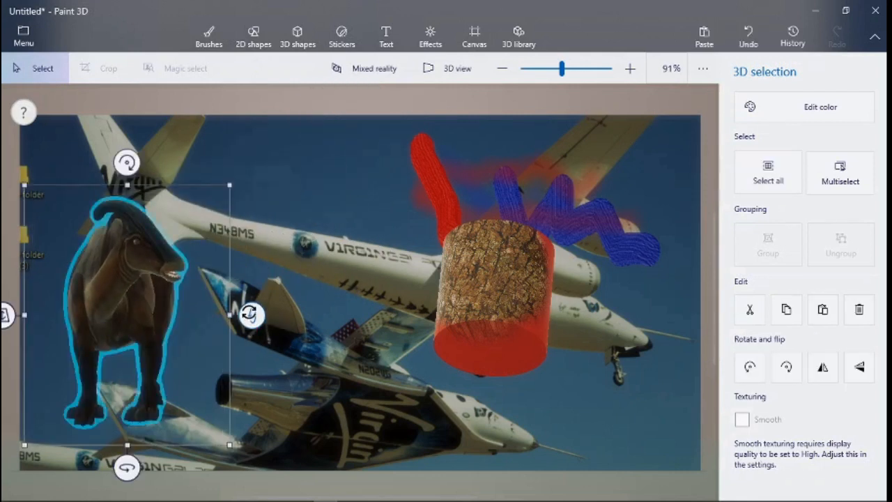
{"action": "left_click_drag", "start_coordinate": [252, 315], "coordinate": [265, 329]}
{"action": "left_click_drag", "start_coordinate": [7, 327], "coordinate": [135, 140]}
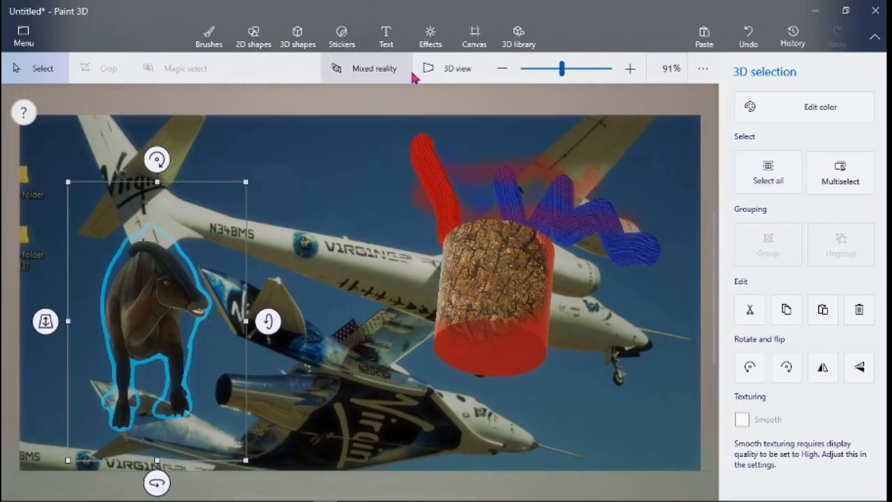
- Switch the canvas to perspective 3D view and back to the flat 2D view
{"action": "left_click", "coordinate": [448, 68]}
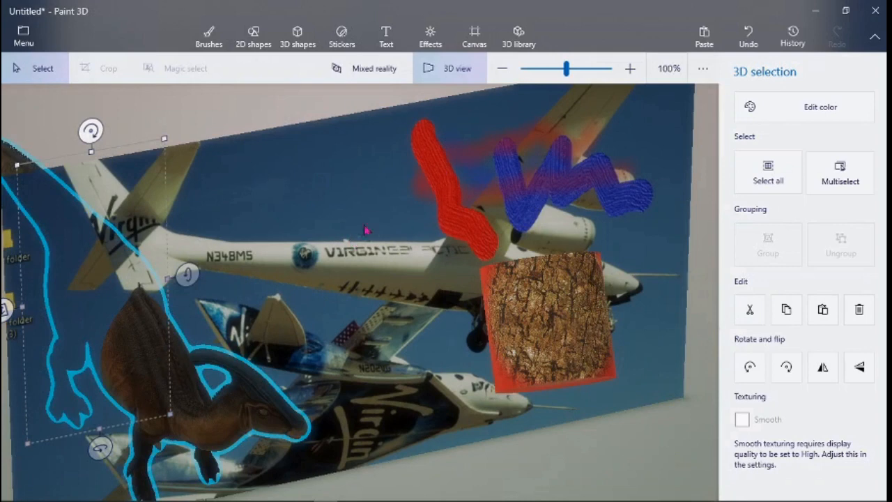
{"action": "left_click_drag", "start_coordinate": [349, 240], "coordinate": [396, 205]}
{"action": "left_click", "coordinate": [135, 133]}
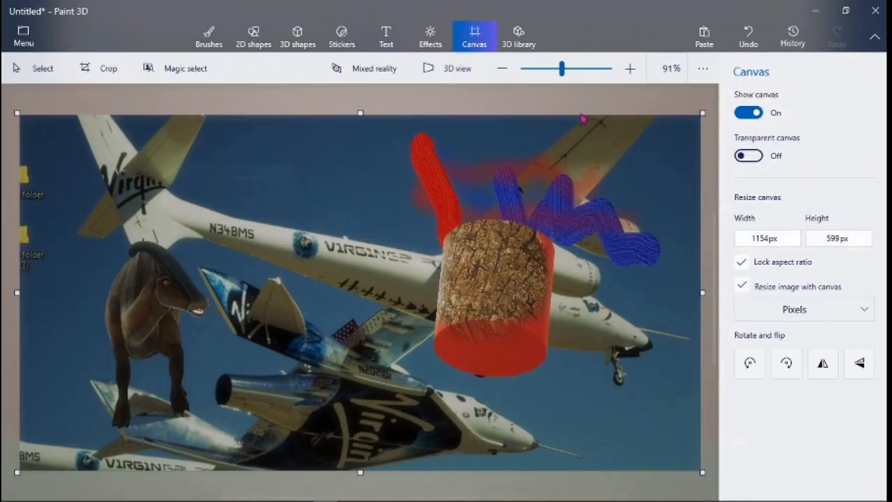
{"action": "left_click", "coordinate": [449, 70]}
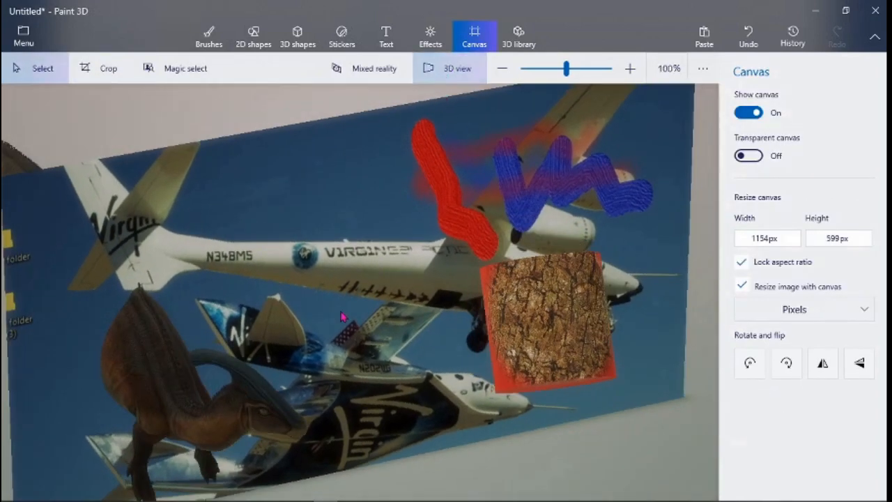
{"action": "left_click", "coordinate": [470, 69]}
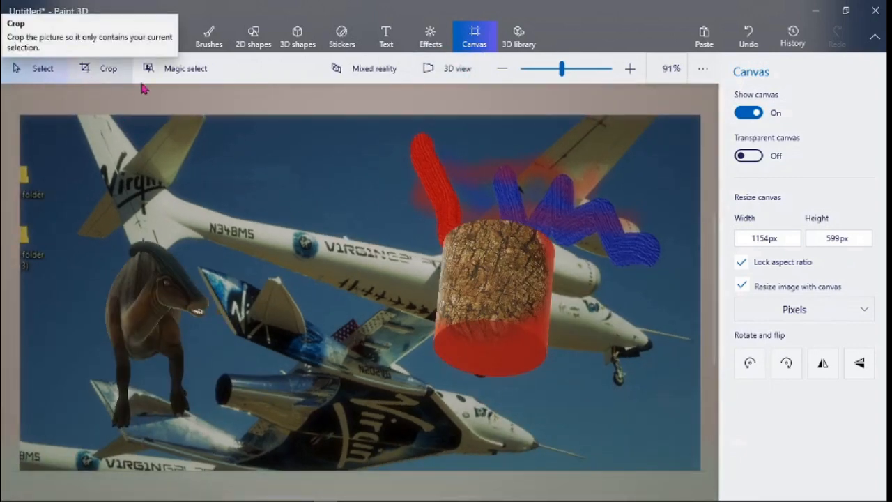
- Try Magic select, then close Paint 3D, choosing Don't save
{"action": "left_click", "coordinate": [205, 82]}
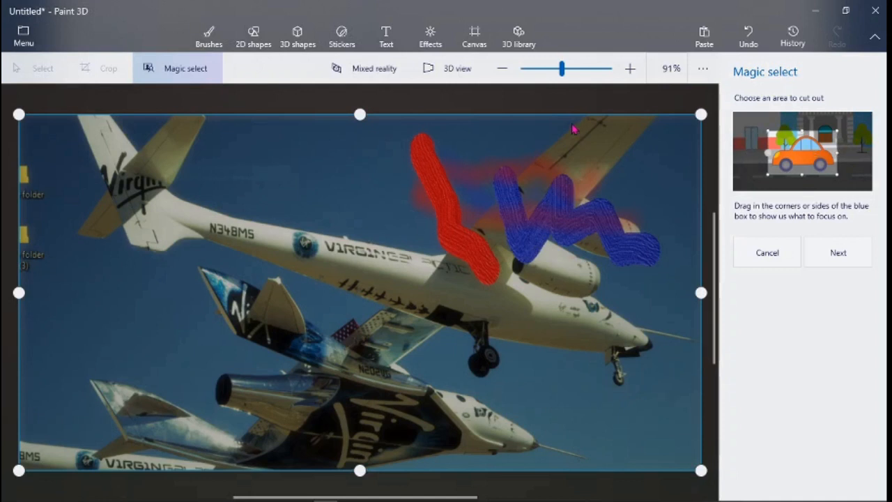
{"action": "left_click", "coordinate": [876, 10]}
{"action": "left_click", "coordinate": [455, 286]}
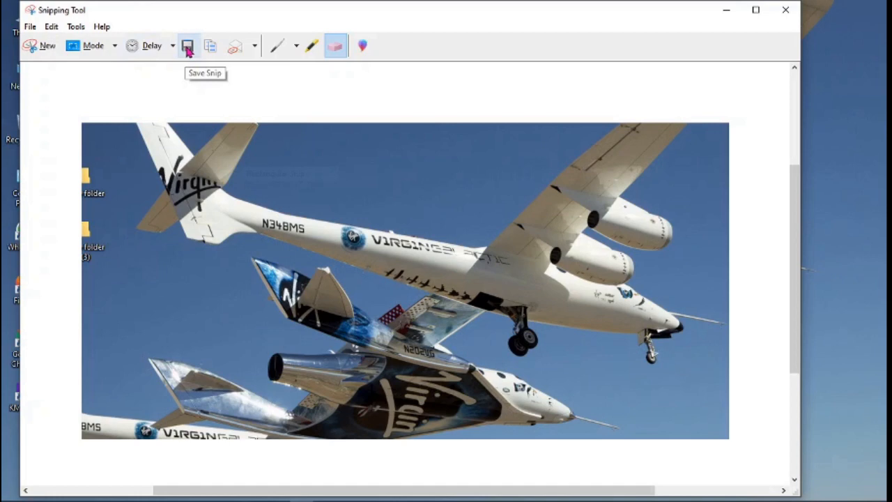
- Save the snip as the PNG file 'test' in the Desktop folder via Save As
{"action": "left_click", "coordinate": [30, 27]}
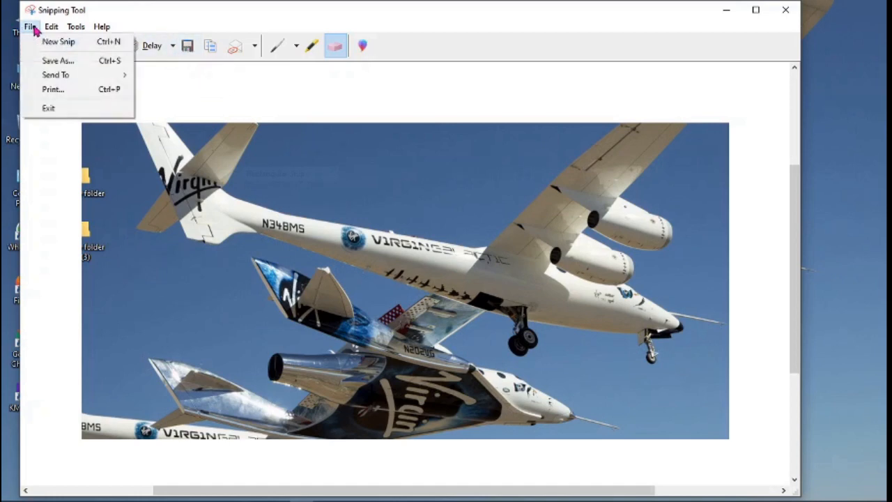
{"action": "left_click", "coordinate": [58, 62]}
{"action": "left_click_drag", "start_coordinate": [373, 48], "coordinate": [437, 28]}
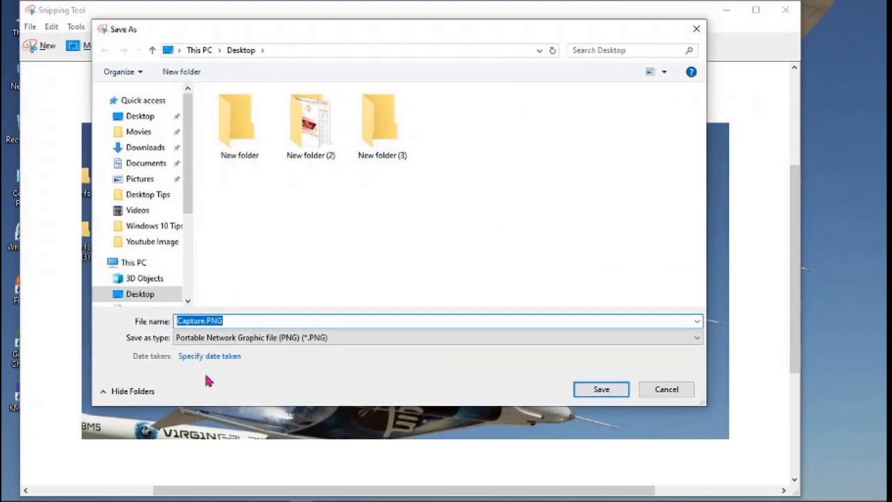
{"action": "left_click", "coordinate": [697, 337]}
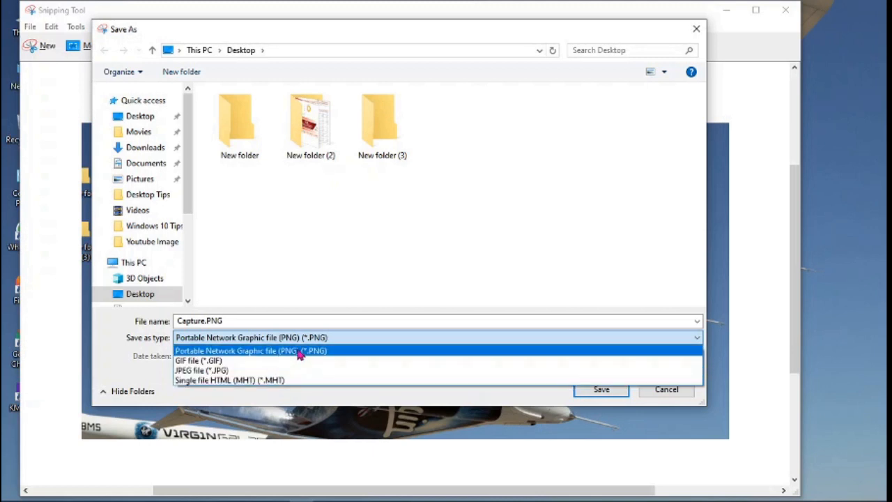
{"action": "left_click", "coordinate": [261, 319]}
{"action": "double_click", "coordinate": [246, 322]}
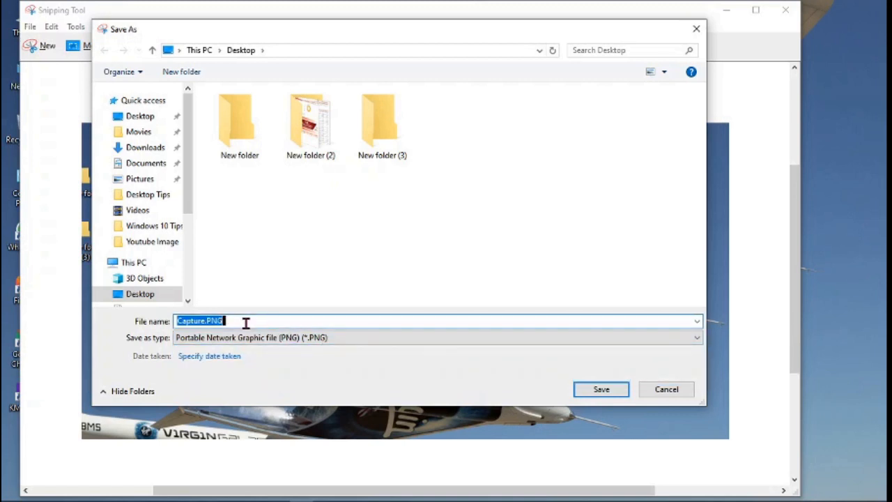
{"action": "key", "text": "BackSpace"}
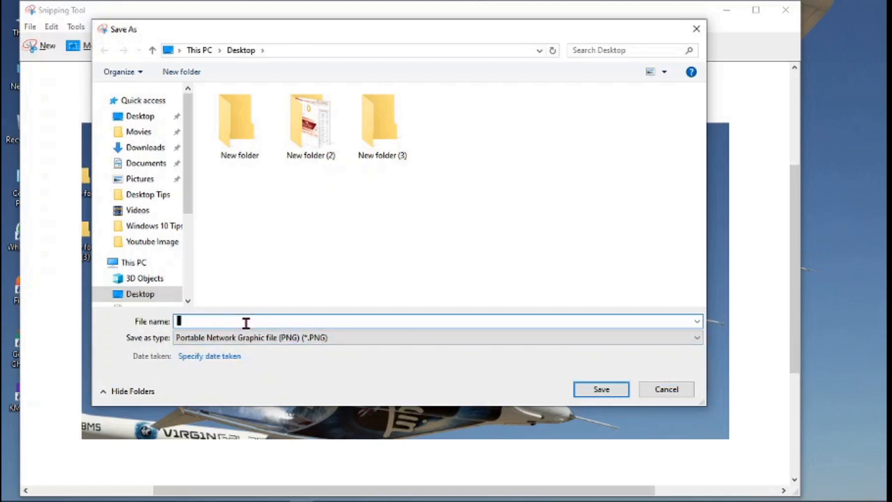
{"action": "type", "text": "test"}
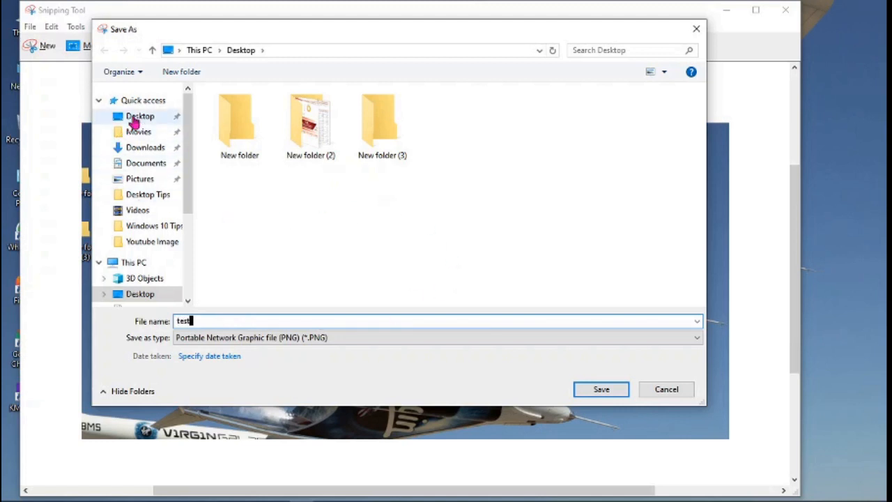
{"action": "left_click", "coordinate": [138, 131]}
{"action": "left_click", "coordinate": [143, 147]}
{"action": "left_click", "coordinate": [137, 117]}
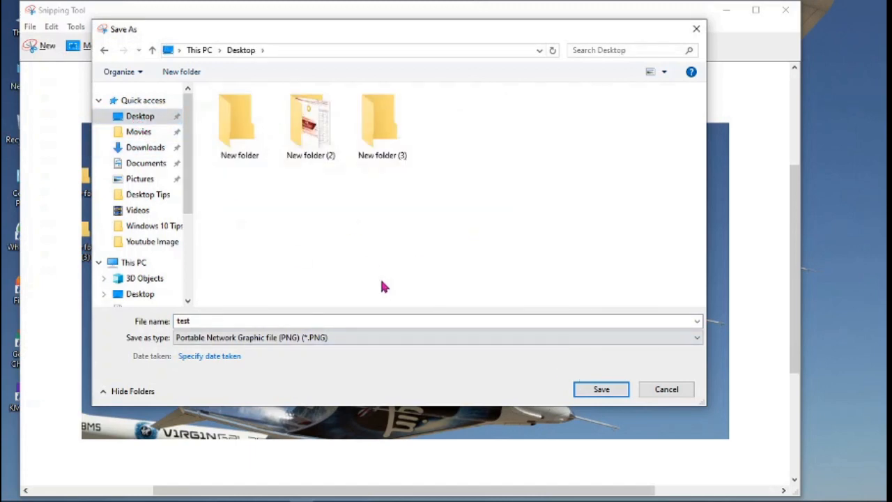
{"action": "left_click", "coordinate": [605, 392]}
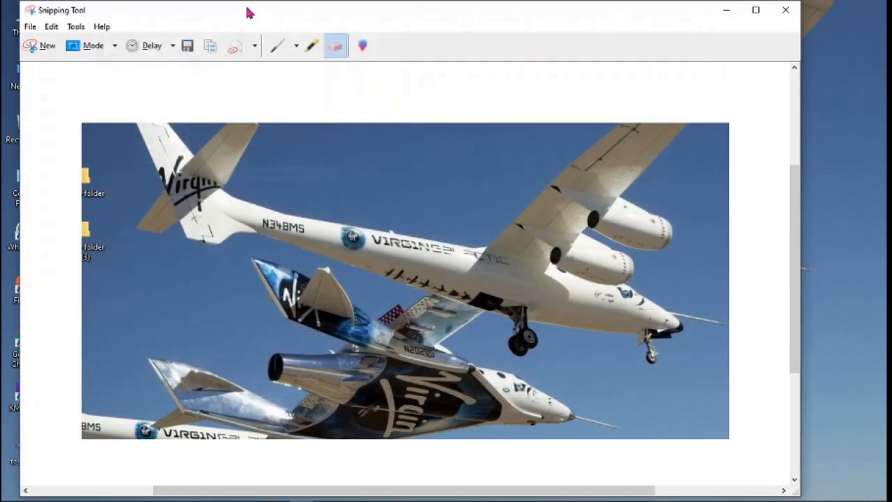
- Look through the Edit, Tools and Help menus, then close Snipping Tool
{"action": "left_click", "coordinate": [51, 27]}
{"action": "mouse_move", "coordinate": [99, 28]}
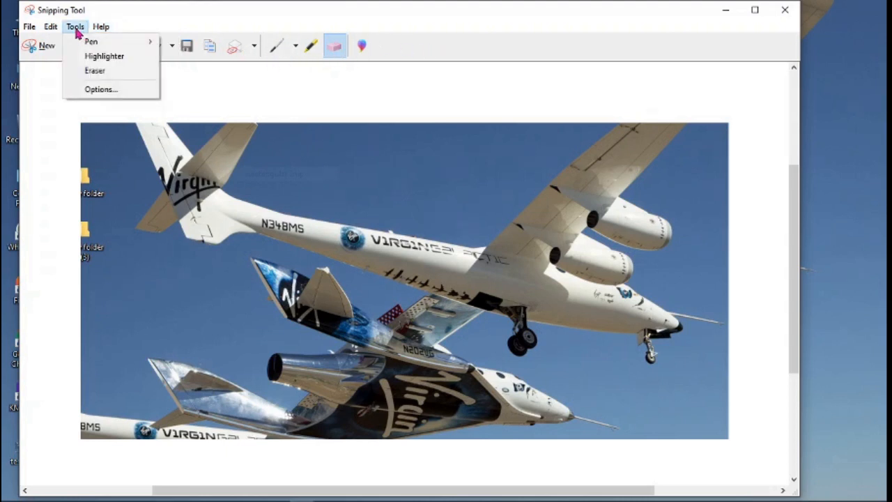
{"action": "mouse_move", "coordinate": [50, 29]}
{"action": "left_click", "coordinate": [423, 110]}
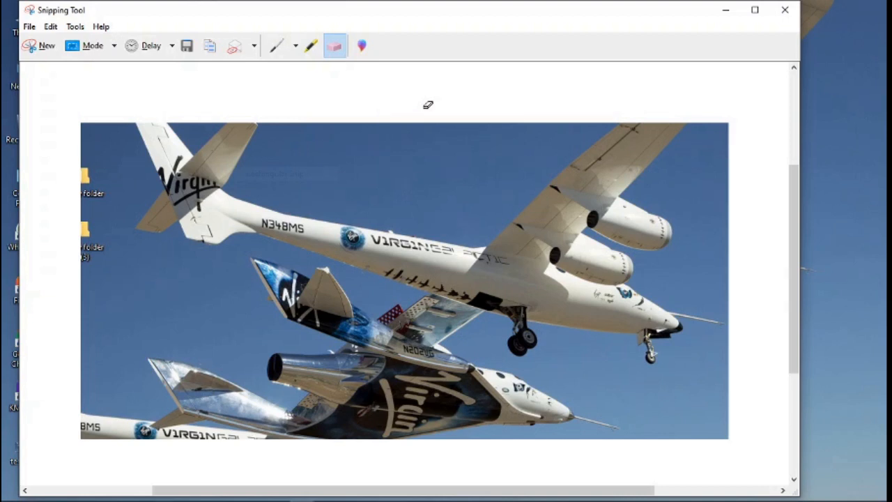
{"action": "left_click", "coordinate": [786, 11]}
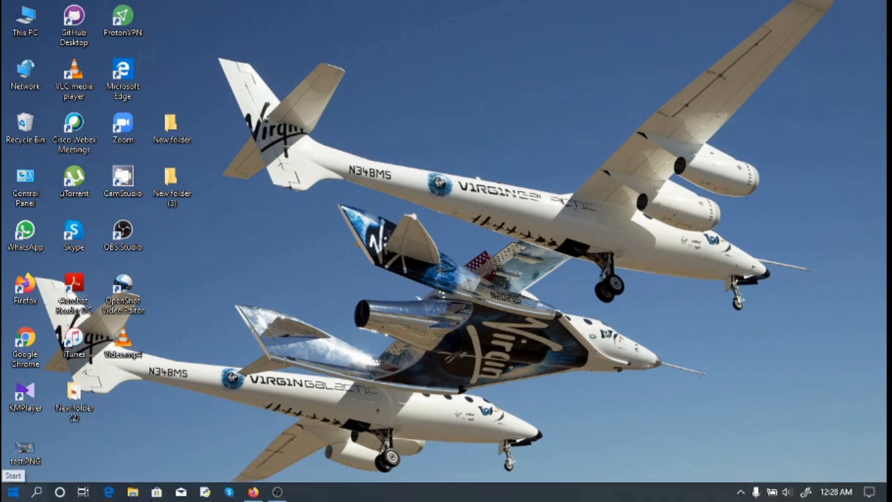
- Search Start for 'sketch' and cancel, then start a Screen snip from Action Center
{"action": "left_click", "coordinate": [13, 492]}
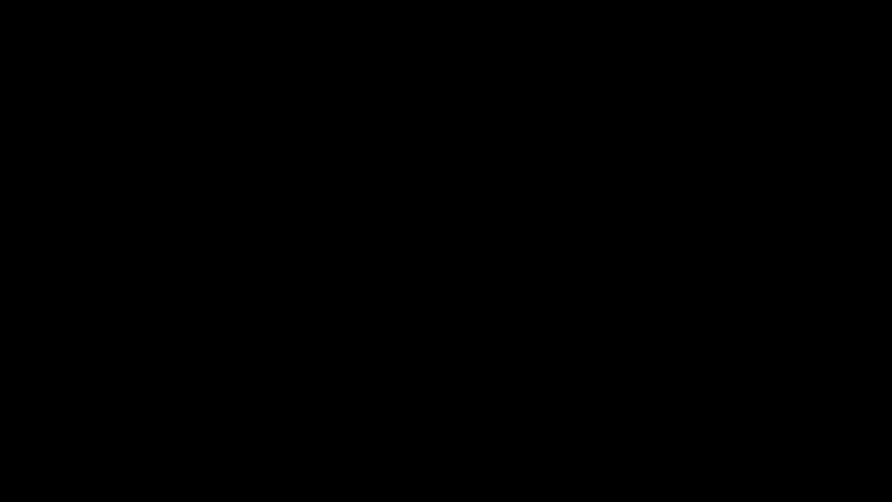
{"action": "type", "text": "sketch"}
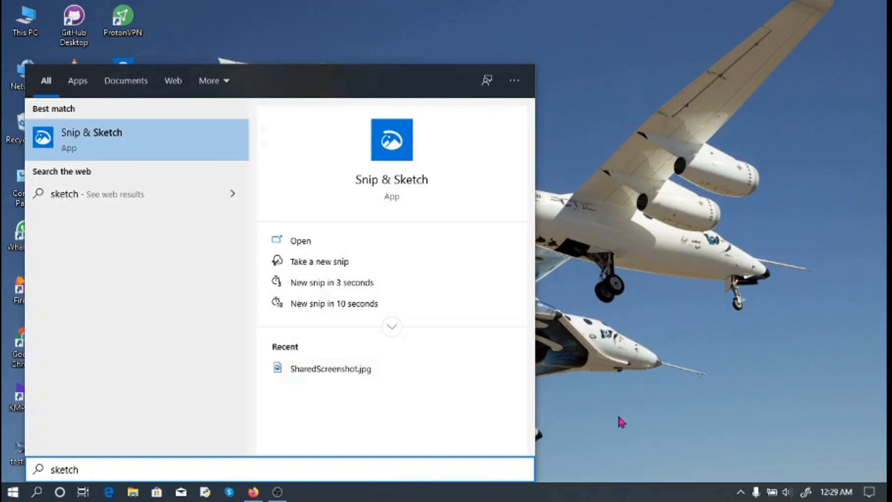
{"action": "key", "text": "BackSpace"}
{"action": "key", "text": "BackSpace"}
{"action": "key", "text": "BackSpace"}
{"action": "key", "text": "BackSpace"}
{"action": "key", "text": "BackSpace"}
{"action": "key", "text": "BackSpace"}
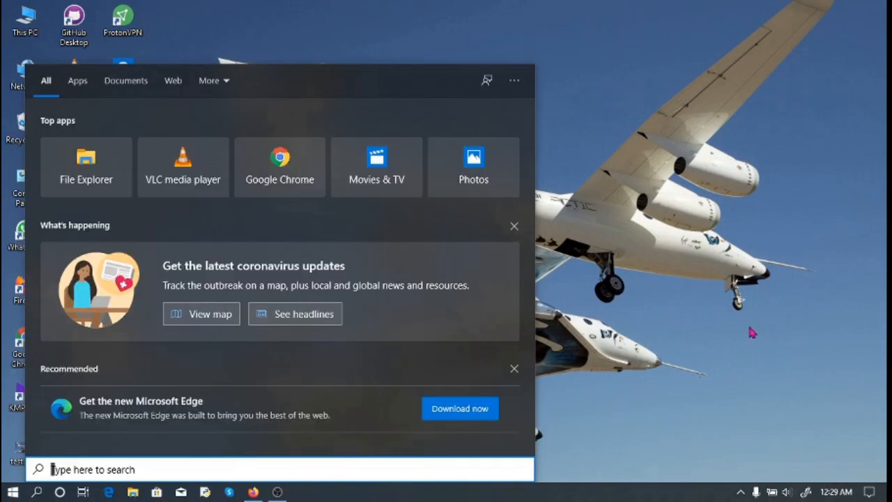
{"action": "left_click", "coordinate": [752, 333]}
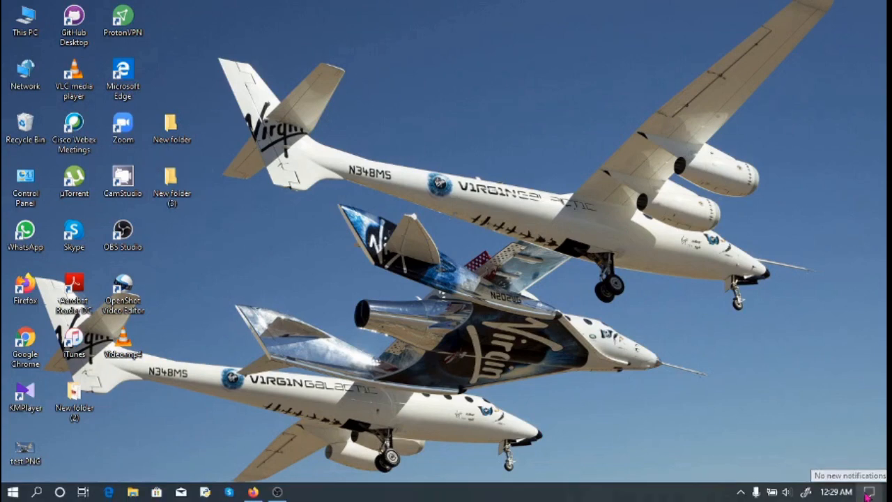
{"action": "left_click", "coordinate": [869, 493]}
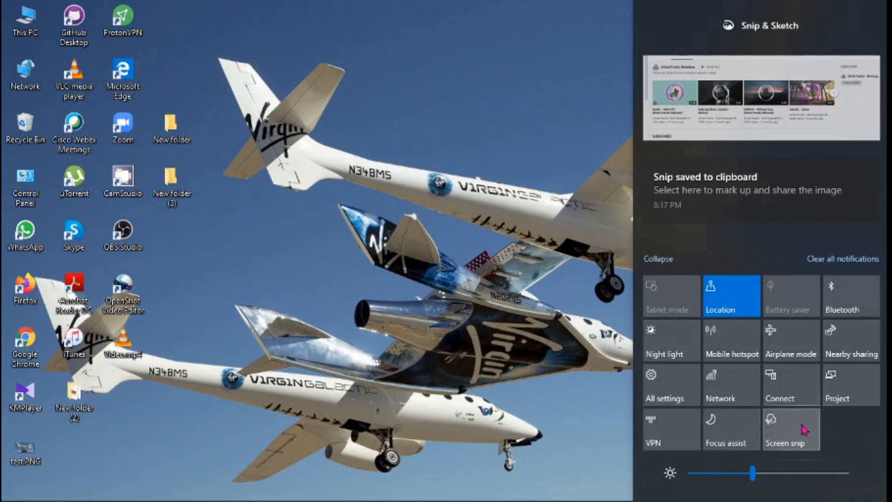
{"action": "left_click", "coordinate": [802, 427]}
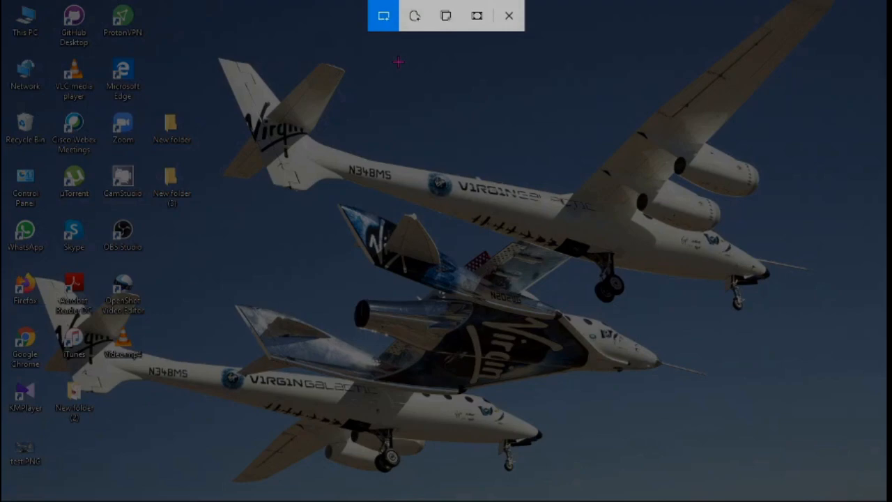
- Launch Snip & Sketch by searching 'sni', then snip a rectangle of the plane wallpaper
{"action": "key", "text": "Escape"}
{"action": "key", "text": "super"}
{"action": "type", "text": "sni"}
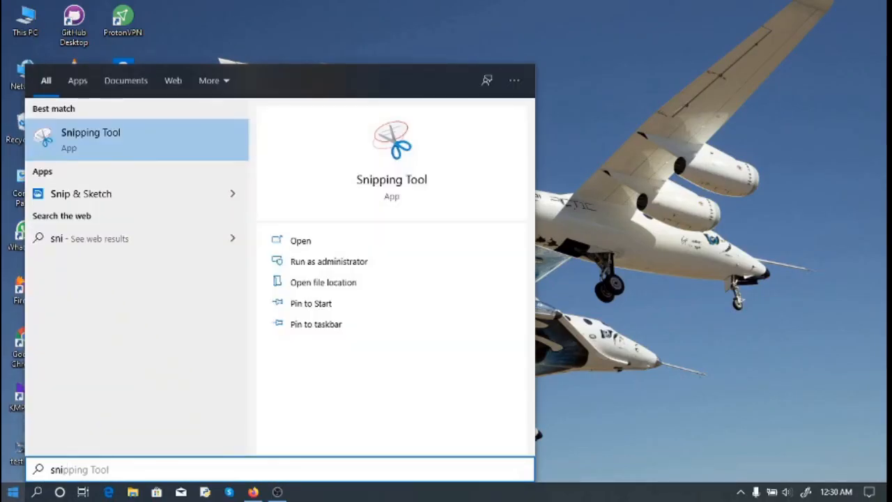
{"action": "left_click", "coordinate": [92, 197]}
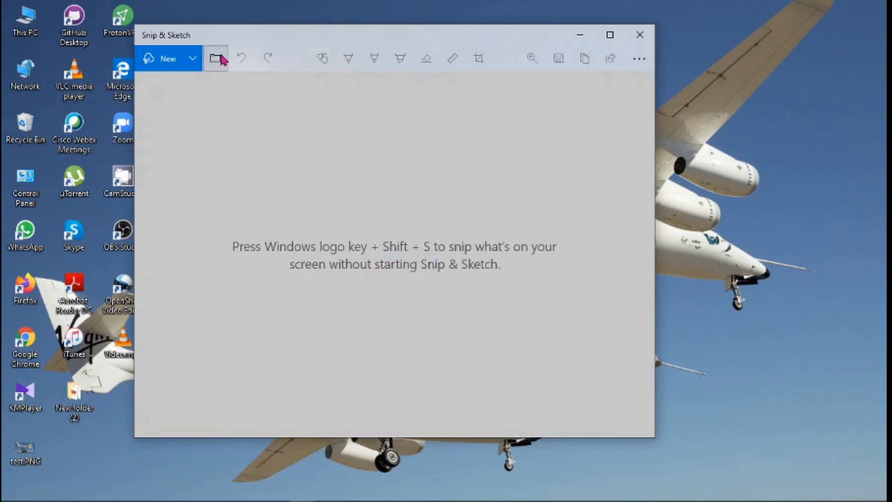
{"action": "left_click", "coordinate": [151, 61]}
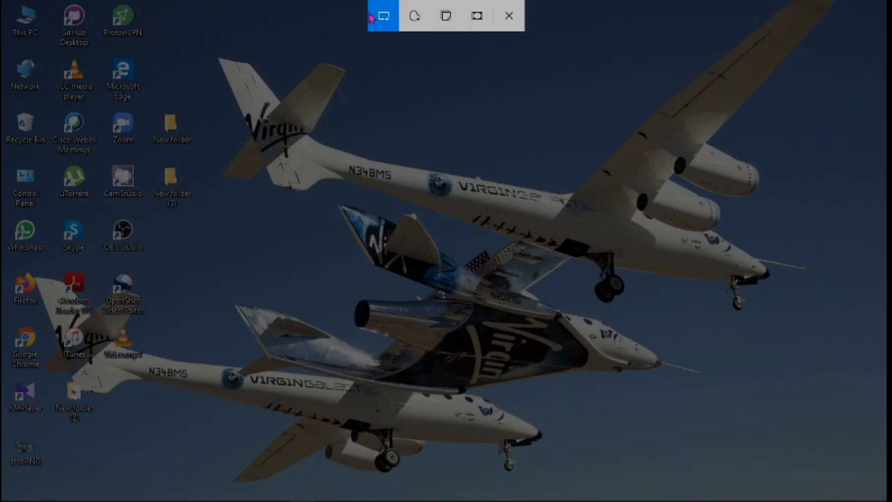
{"action": "mouse_move", "coordinate": [132, 48]}
{"action": "left_mouse_down"}
{"action": "mouse_move", "coordinate": [328, 163]}
{"action": "mouse_move", "coordinate": [886, 422]}
{"action": "mouse_move", "coordinate": [883, 470]}
{"action": "mouse_move", "coordinate": [809, 496]}
{"action": "mouse_move", "coordinate": [794, 458]}
{"action": "left_mouse_up"}
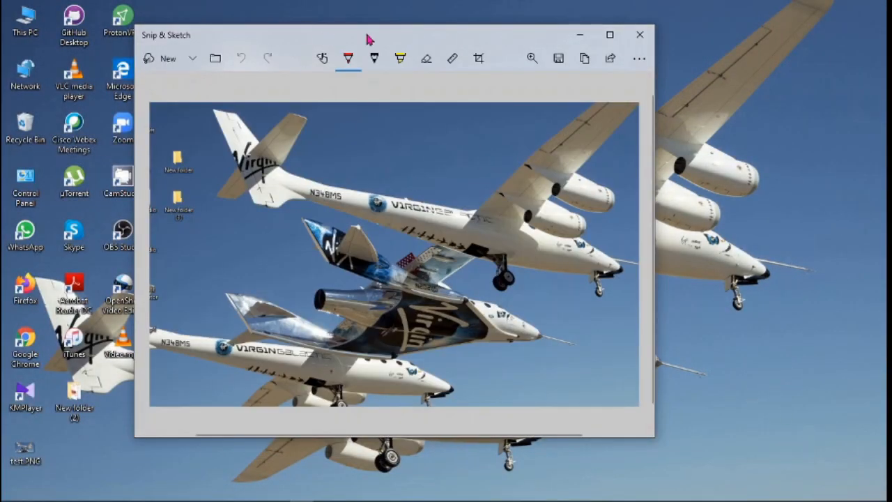
- Set the ballpoint pen colour to black
{"action": "mouse_move", "coordinate": [369, 38]}
{"action": "left_mouse_down"}
{"action": "mouse_move", "coordinate": [365, 18]}
{"action": "mouse_move", "coordinate": [332, 32]}
{"action": "left_mouse_up"}
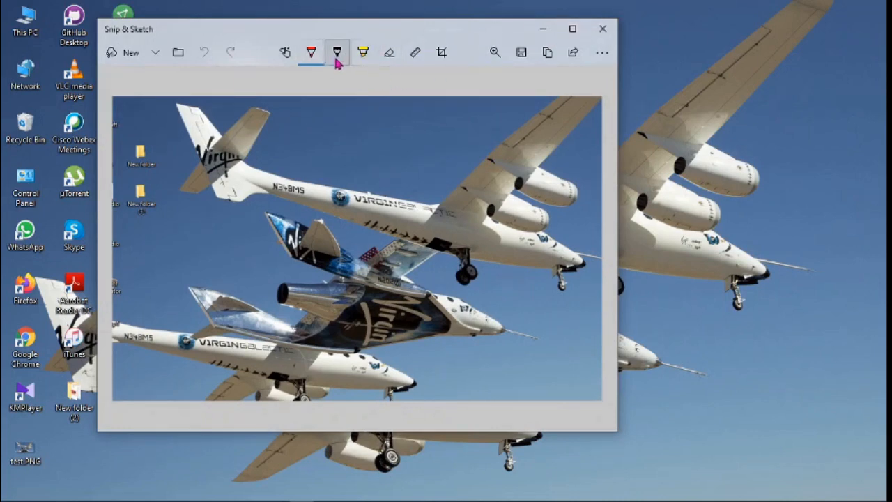
{"action": "left_click", "coordinate": [312, 59]}
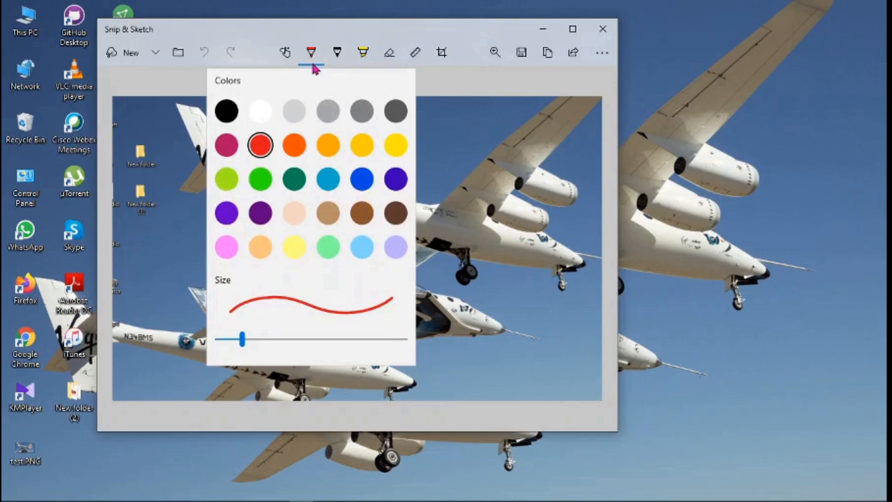
{"action": "left_click", "coordinate": [226, 111]}
- Choose a green highlighter and draw a stroke across the planes
{"action": "left_click", "coordinate": [338, 53]}
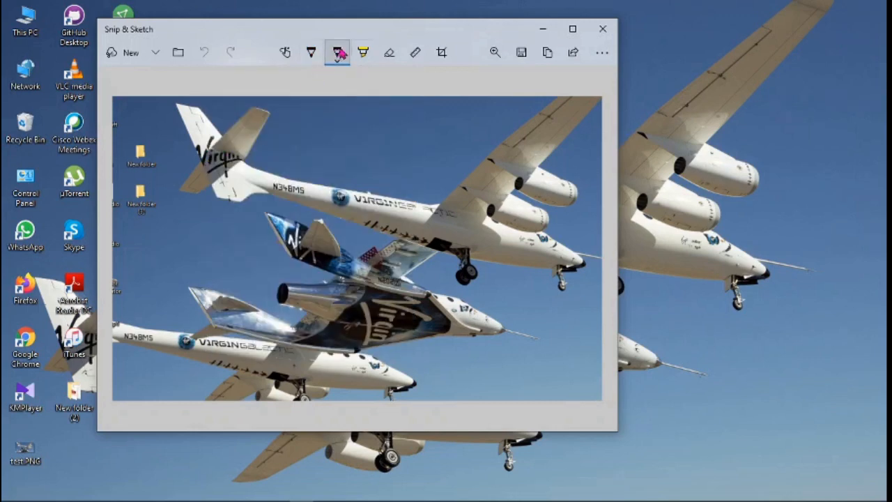
{"action": "left_click", "coordinate": [364, 52]}
{"action": "left_click", "coordinate": [363, 52]}
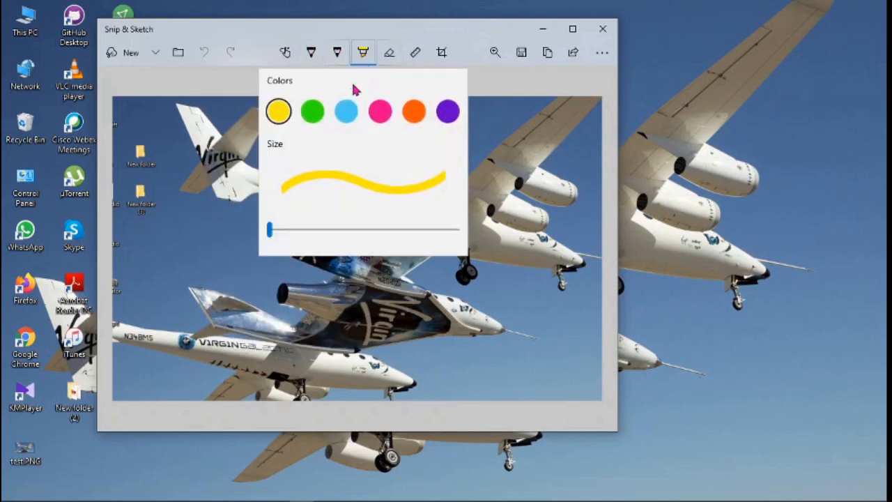
{"action": "left_click", "coordinate": [312, 110]}
{"action": "mouse_move", "coordinate": [216, 185]}
{"action": "left_mouse_down"}
{"action": "mouse_move", "coordinate": [318, 243]}
{"action": "mouse_move", "coordinate": [423, 243]}
{"action": "mouse_move", "coordinate": [450, 252]}
{"action": "left_mouse_up"}
- Undo two green highlight strokes, redo the arc, then undo it again
{"action": "left_click", "coordinate": [287, 52]}
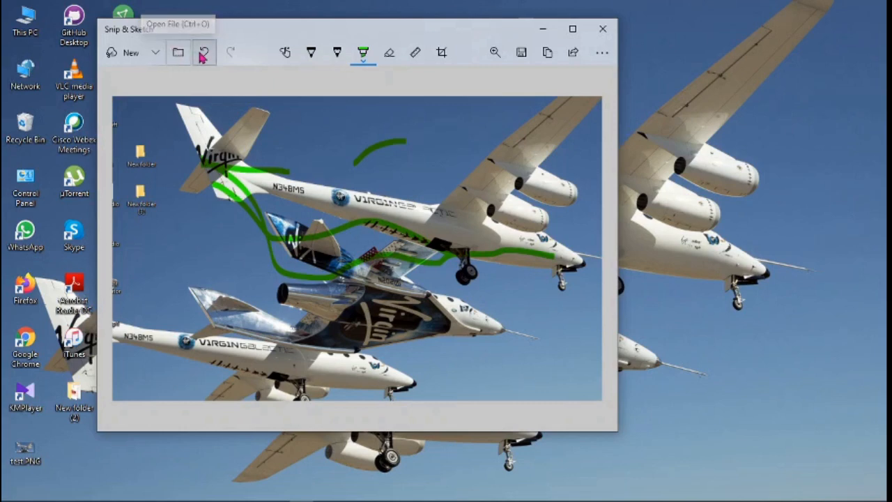
{"action": "left_click", "coordinate": [203, 54]}
{"action": "left_click", "coordinate": [203, 55]}
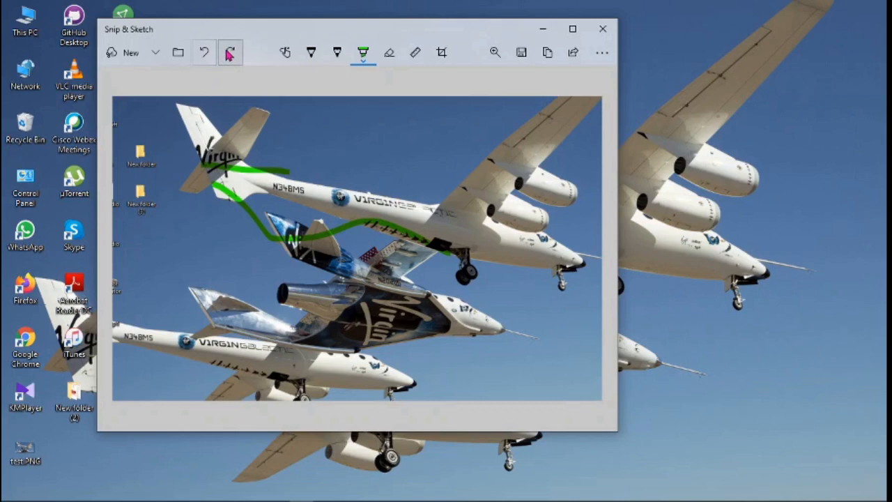
{"action": "left_click", "coordinate": [230, 54]}
{"action": "left_click", "coordinate": [204, 54]}
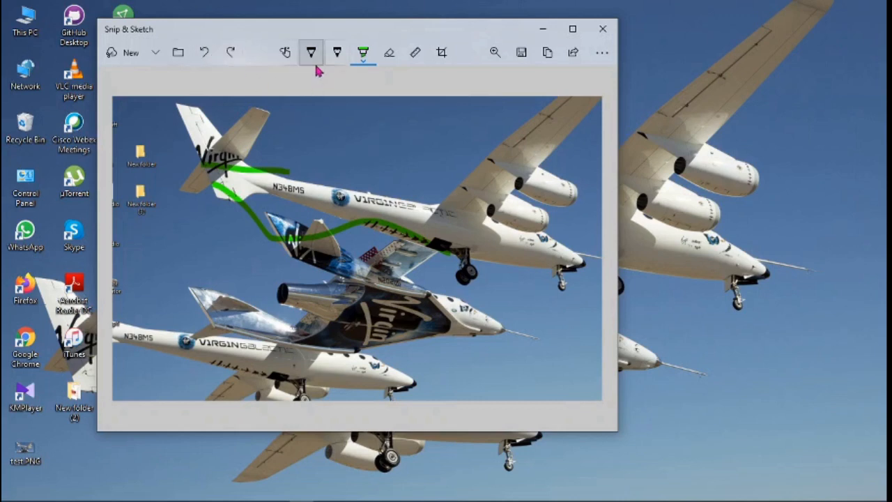
- Erase the green stroke across the tail and maximize the window
{"action": "left_click", "coordinate": [393, 60]}
{"action": "left_click_drag", "start_coordinate": [237, 169], "coordinate": [277, 174]}
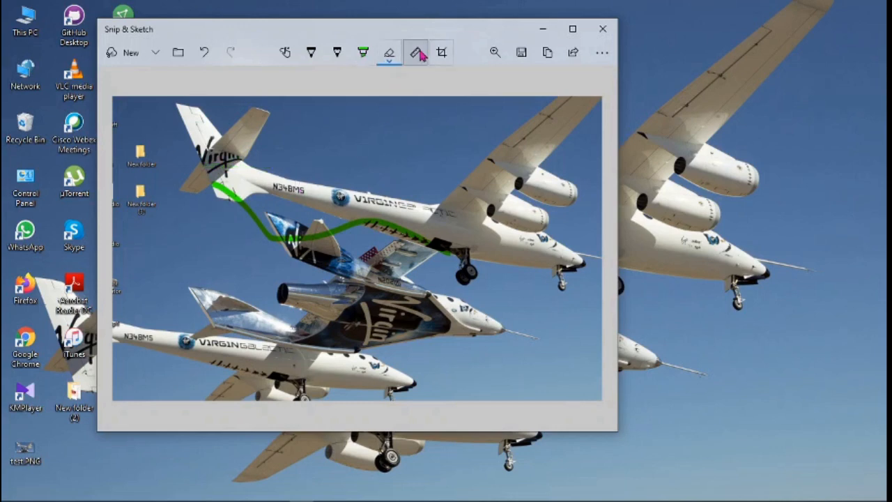
{"action": "left_click", "coordinate": [572, 31]}
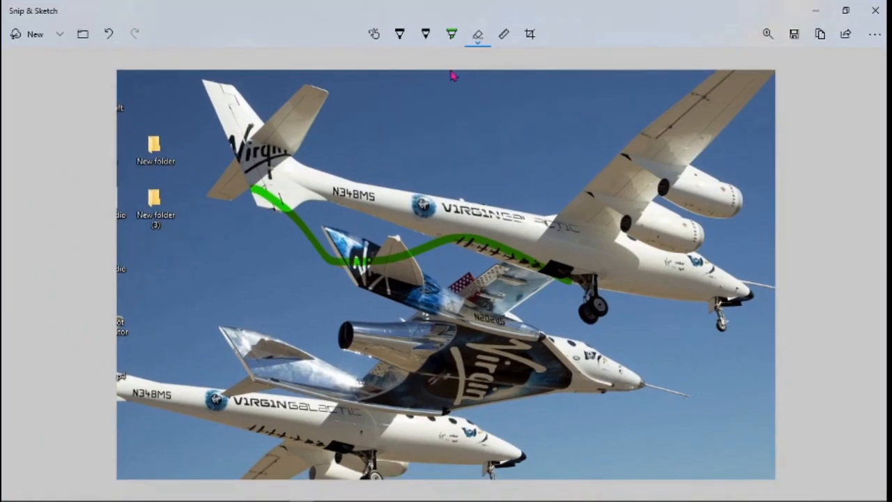
- Position the ruler across the planes and rule straight black ballpoint lines along it
{"action": "left_click", "coordinate": [502, 36]}
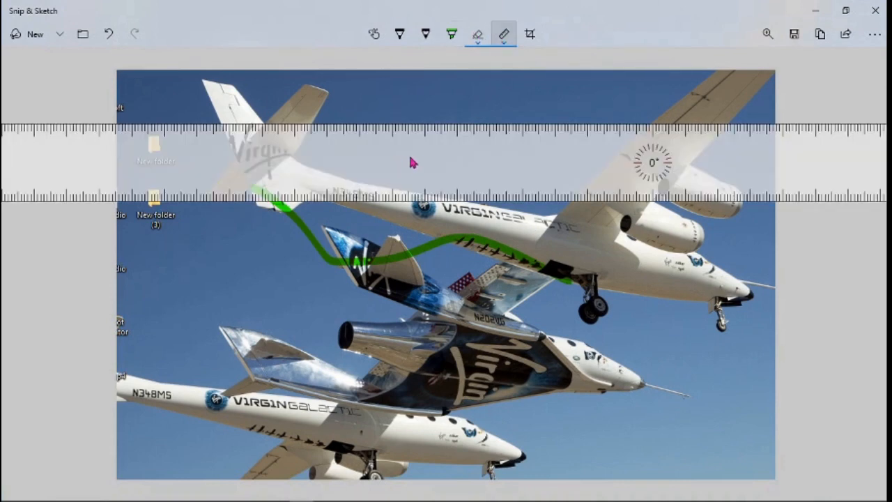
{"action": "left_click_drag", "start_coordinate": [421, 162], "coordinate": [391, 259]}
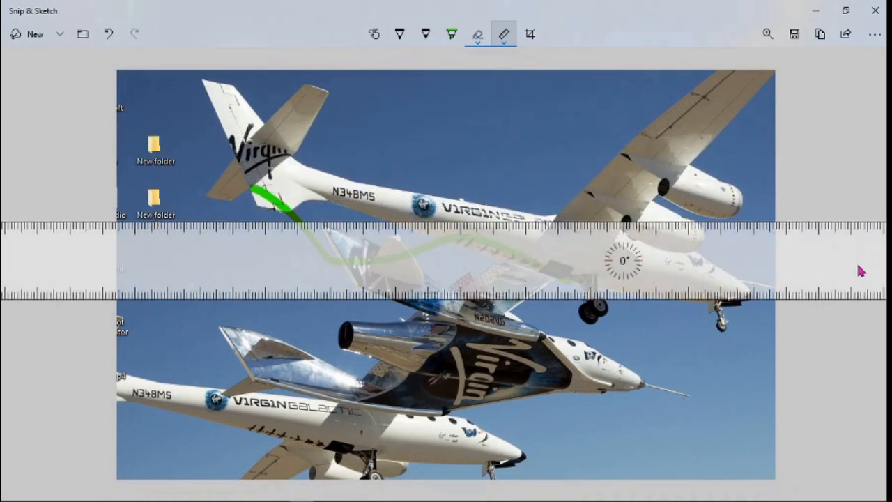
{"action": "left_click_drag", "start_coordinate": [860, 269], "coordinate": [689, 357]}
{"action": "mouse_move", "coordinate": [612, 320]}
{"action": "left_mouse_down"}
{"action": "mouse_move", "coordinate": [600, 317]}
{"action": "mouse_move", "coordinate": [616, 312]}
{"action": "left_mouse_up"}
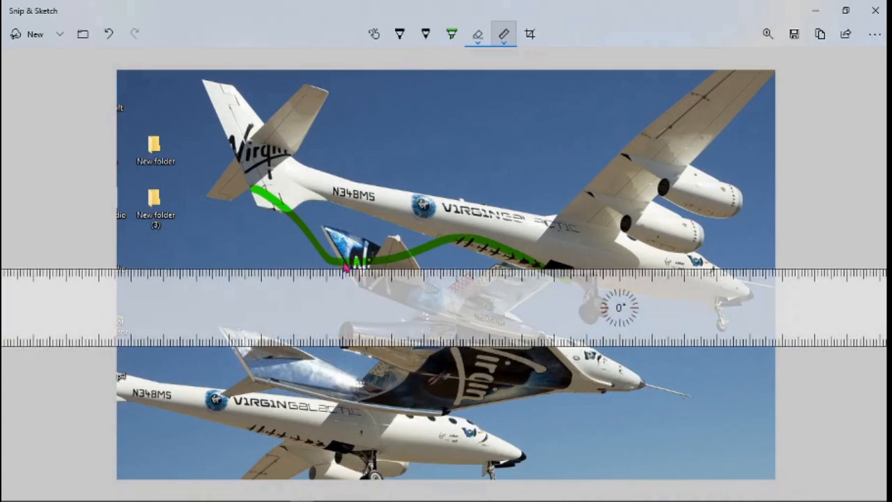
{"action": "left_click", "coordinate": [426, 34]}
{"action": "left_click_drag", "start_coordinate": [601, 292], "coordinate": [543, 246]}
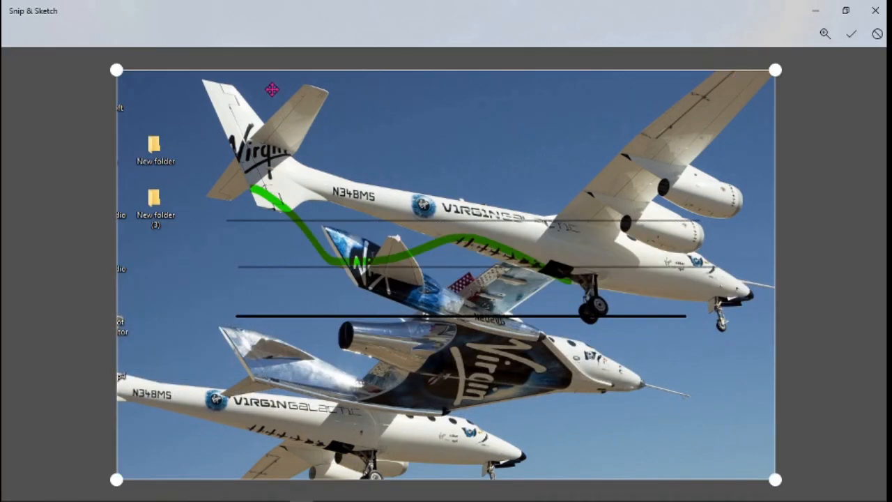
- Try a crop area over the planes, then cancel it to keep the full snip
{"action": "left_click_drag", "start_coordinate": [116, 70], "coordinate": [210, 189]}
{"action": "left_click_drag", "start_coordinate": [204, 158], "coordinate": [211, 127]}
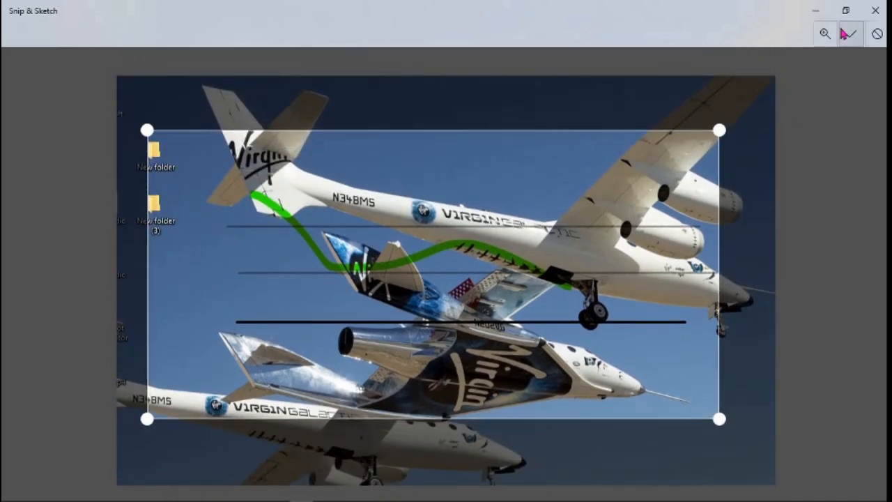
{"action": "left_click", "coordinate": [877, 34]}
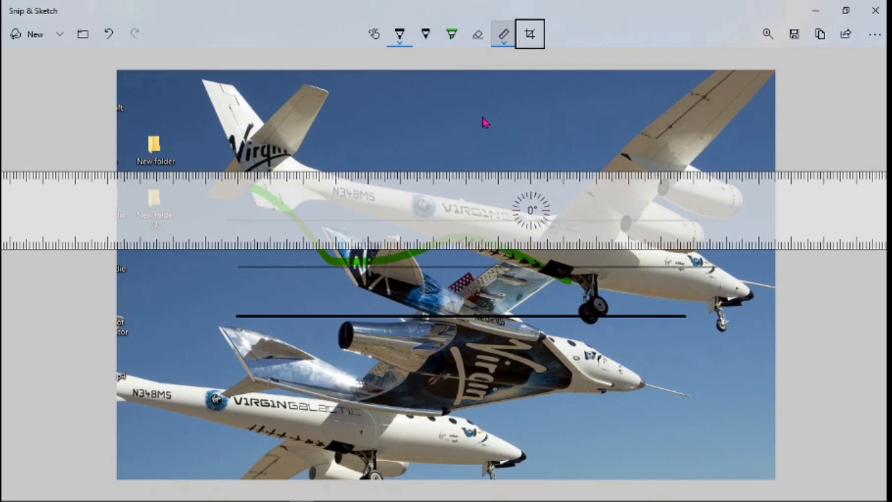
- Swap the ruler for the protractor and set the second pen colour to orange
{"action": "left_click", "coordinate": [505, 43]}
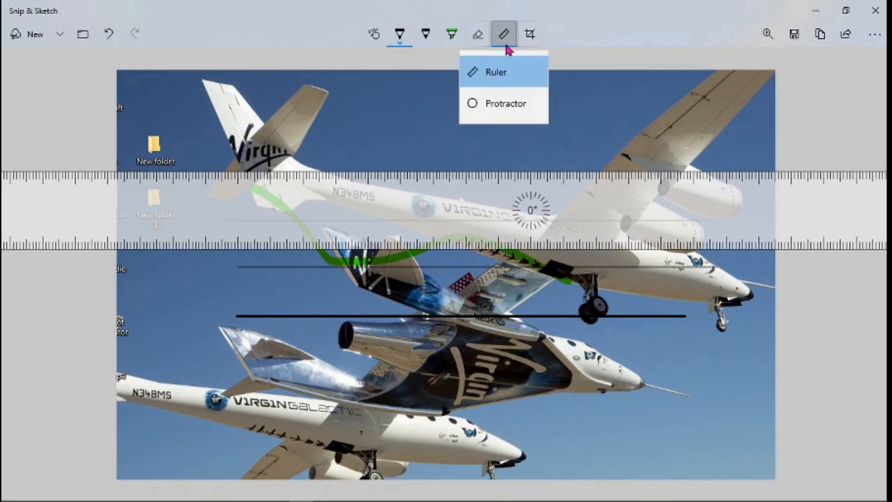
{"action": "left_click", "coordinate": [524, 107]}
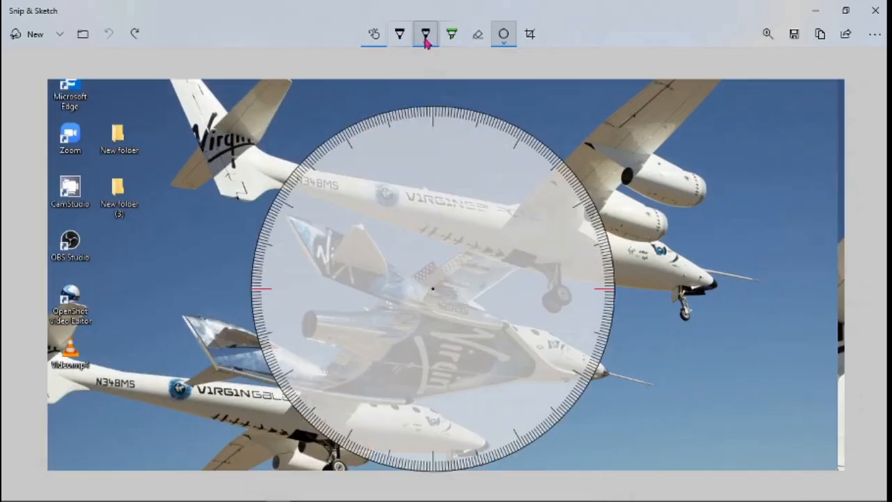
{"action": "left_click", "coordinate": [427, 43]}
{"action": "left_click", "coordinate": [341, 92]}
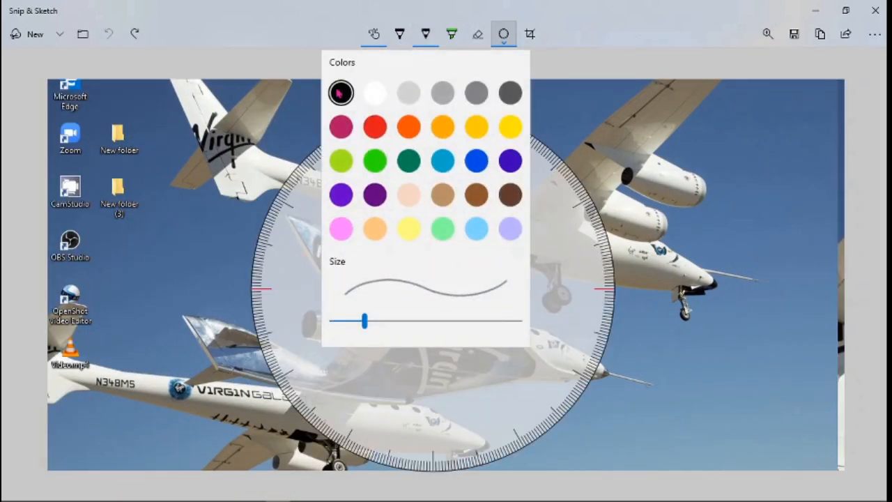
{"action": "left_click", "coordinate": [426, 34]}
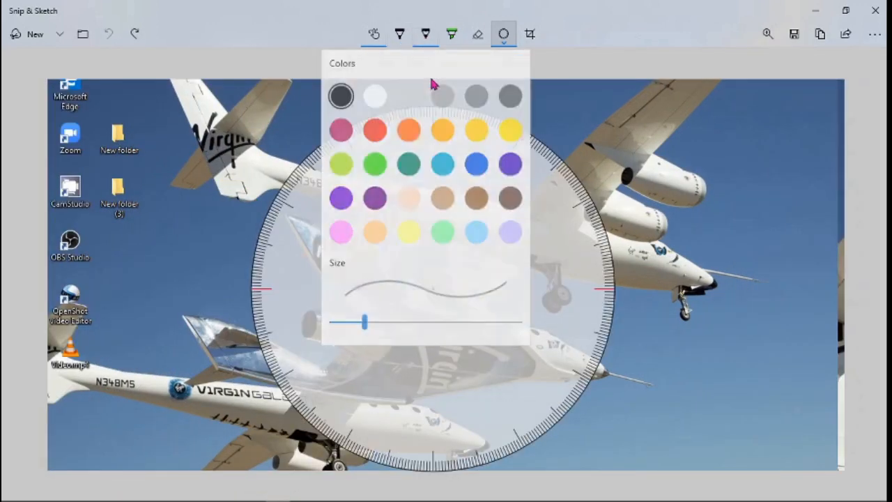
{"action": "left_click", "coordinate": [409, 123]}
- Draw two orange radius lines and an arc along the protractor rim
{"action": "left_click_drag", "start_coordinate": [372, 119], "coordinate": [404, 146]}
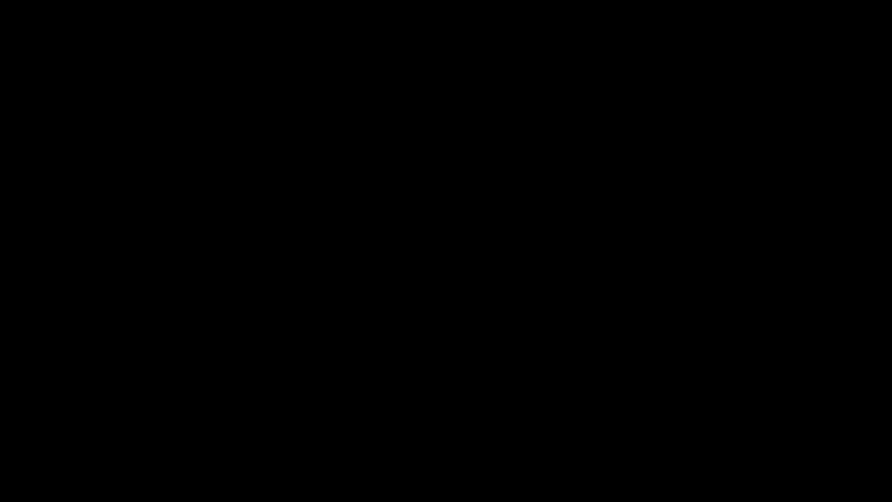
{"action": "mouse_move", "coordinate": [430, 288]}
{"action": "left_mouse_down"}
{"action": "mouse_move", "coordinate": [302, 169]}
{"action": "mouse_move", "coordinate": [282, 177]}
{"action": "mouse_move", "coordinate": [229, 259]}
{"action": "mouse_move", "coordinate": [232, 349]}
{"action": "mouse_move", "coordinate": [255, 375]}
{"action": "left_mouse_up"}
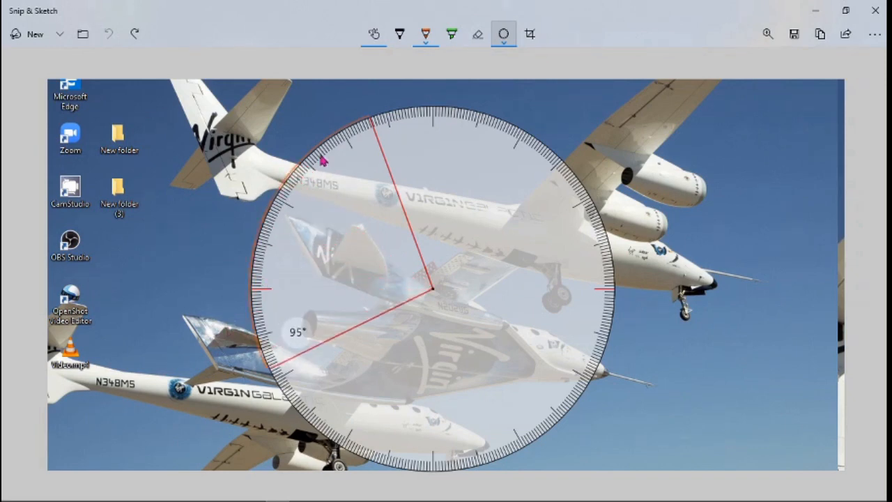
{"action": "mouse_move", "coordinate": [377, 138]}
{"action": "left_mouse_down"}
{"action": "mouse_move", "coordinate": [480, 131]}
{"action": "mouse_move", "coordinate": [548, 155]}
{"action": "mouse_move", "coordinate": [593, 221]}
{"action": "left_mouse_up"}
- Move the protractor aside and turn it off, leaving only the orange arc
{"action": "mouse_move", "coordinate": [463, 226]}
{"action": "left_mouse_down"}
{"action": "mouse_move", "coordinate": [474, 237]}
{"action": "mouse_move", "coordinate": [560, 245]}
{"action": "left_mouse_up"}
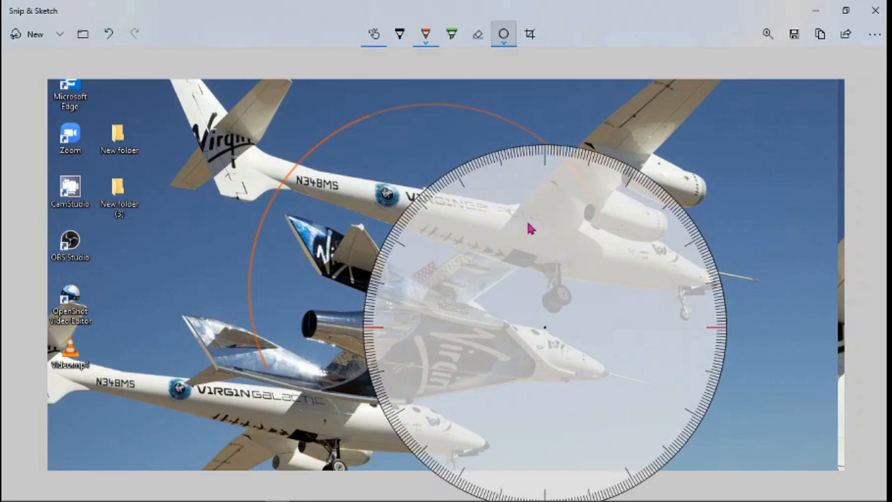
{"action": "left_click", "coordinate": [426, 35]}
{"action": "left_click", "coordinate": [503, 35]}
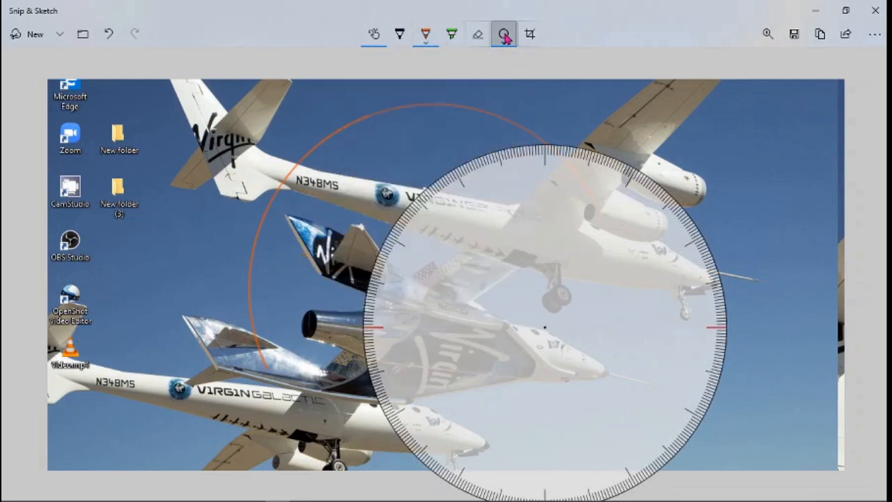
{"action": "left_click", "coordinate": [504, 34]}
{"action": "left_click", "coordinate": [509, 105]}
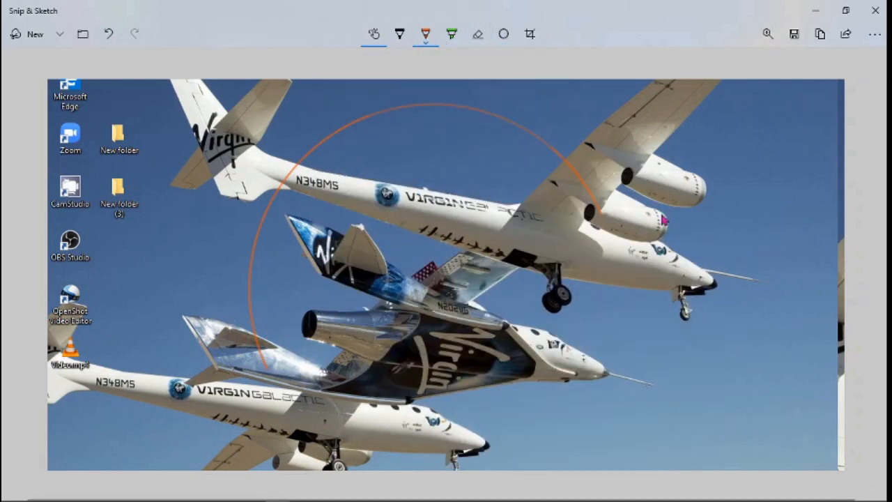
{"action": "left_click", "coordinate": [770, 36]}
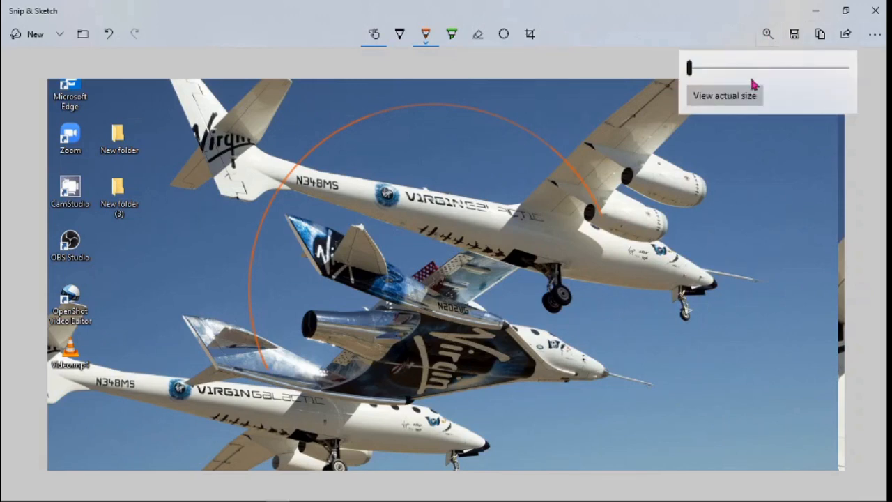
{"action": "mouse_move", "coordinate": [691, 71]}
{"action": "left_mouse_down"}
{"action": "mouse_move", "coordinate": [758, 68]}
{"action": "mouse_move", "coordinate": [679, 70]}
{"action": "left_mouse_up"}
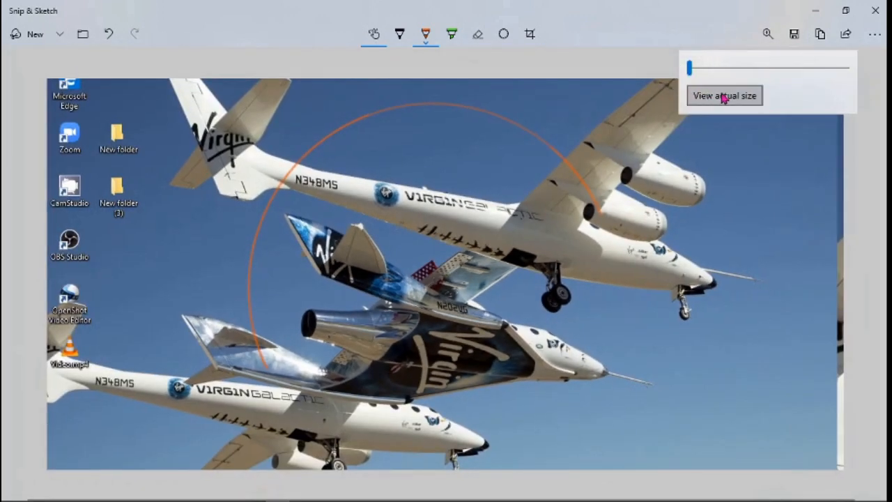
{"action": "left_click", "coordinate": [792, 39]}
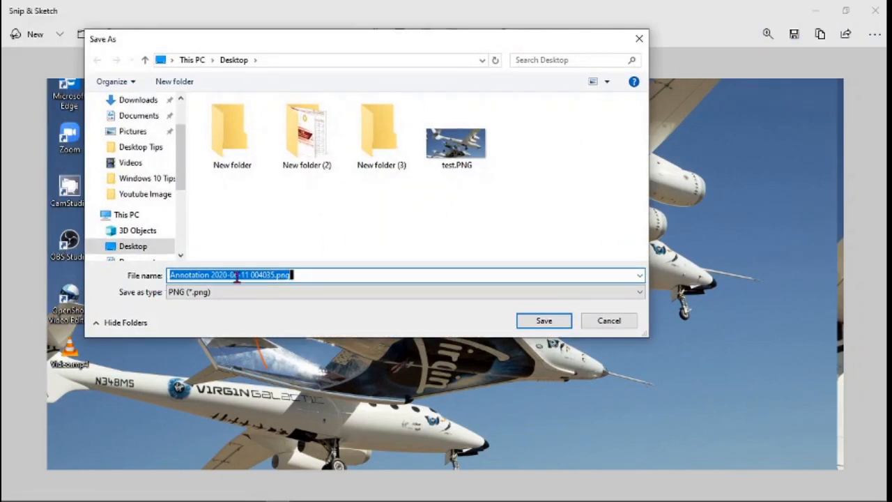
{"action": "left_click", "coordinate": [634, 294]}
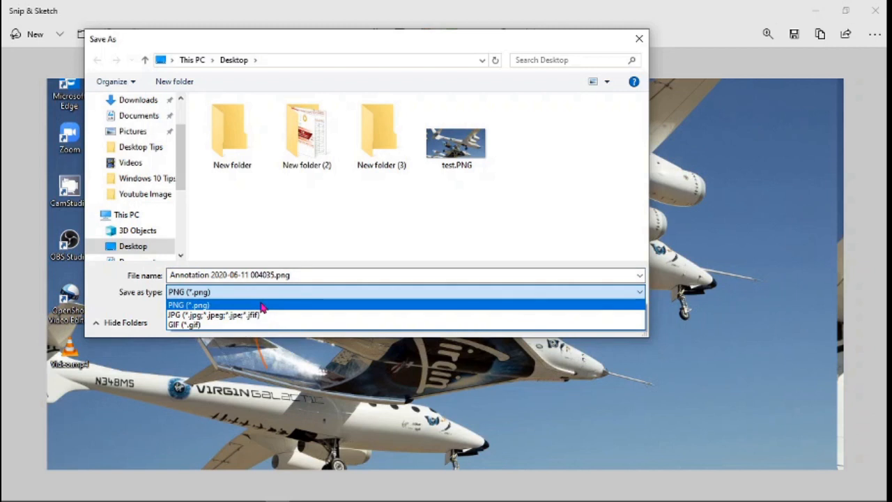
{"action": "left_click", "coordinate": [637, 41]}
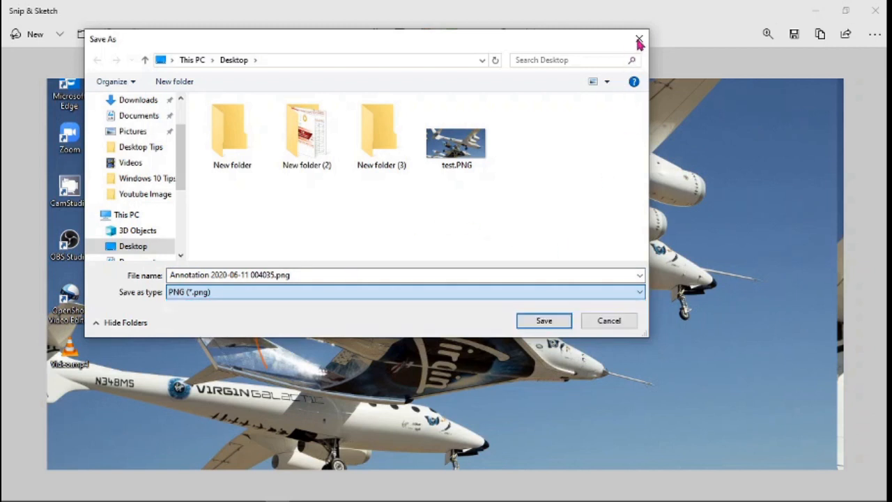
{"action": "left_click", "coordinate": [639, 38]}
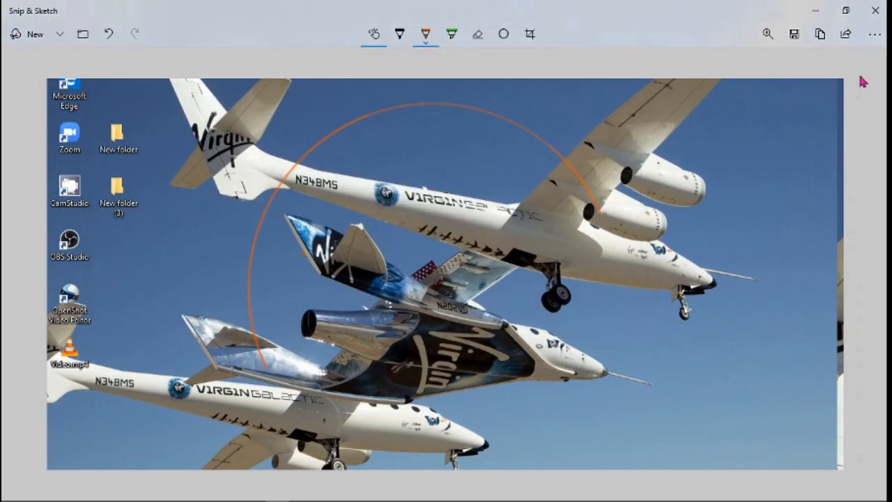
- Check the Share options, then open Print from the See more menu
{"action": "left_click", "coordinate": [846, 35]}
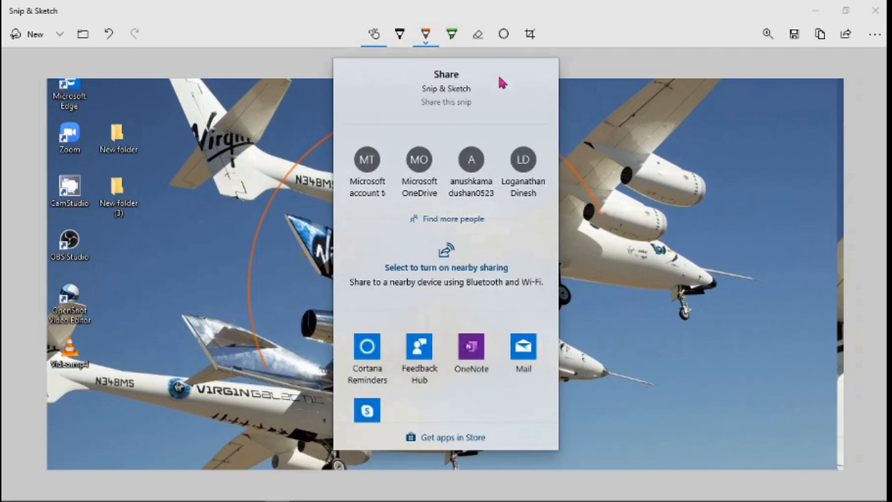
{"action": "left_click", "coordinate": [847, 32]}
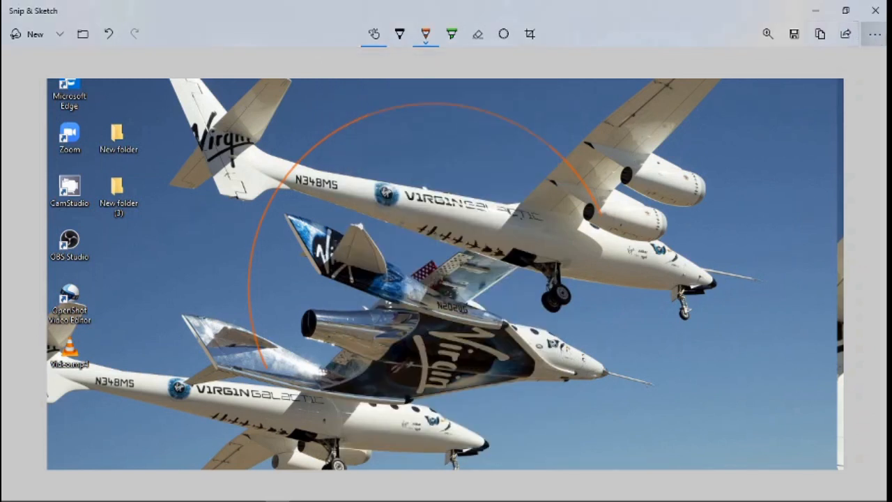
{"action": "left_click", "coordinate": [875, 34]}
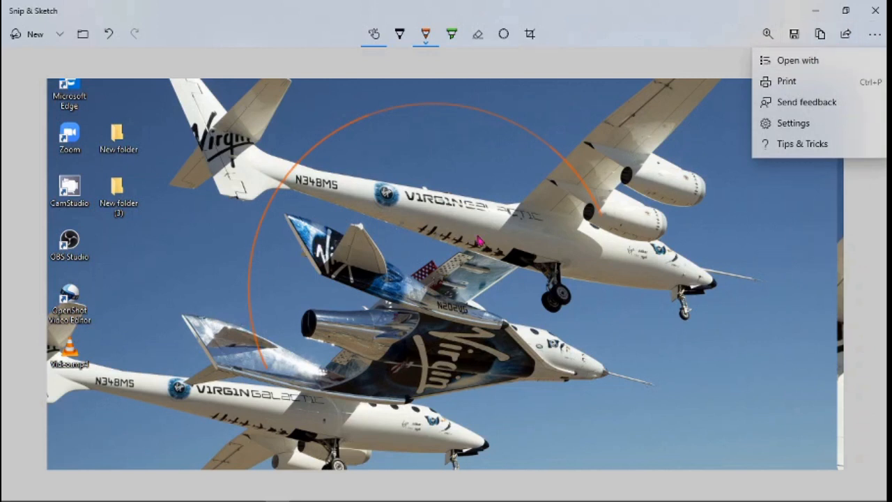
{"action": "left_click", "coordinate": [805, 81]}
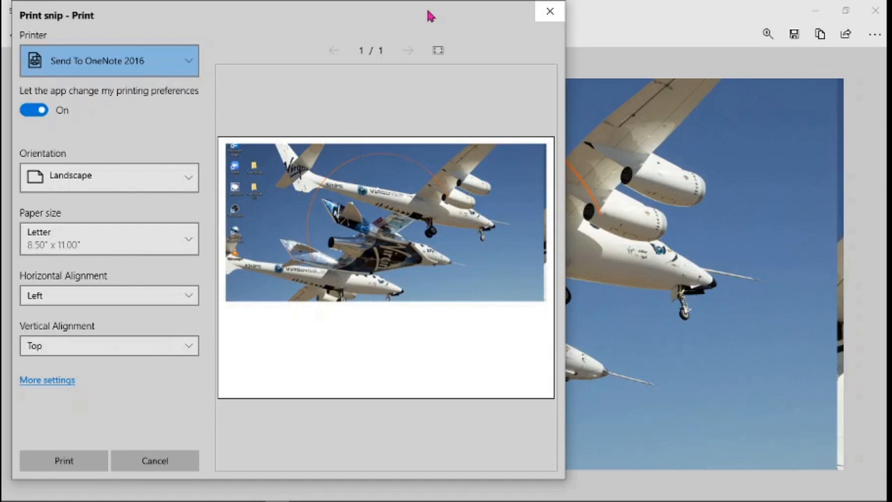
- Close the landscape Letter print preview and reopen the See more menu
{"action": "mouse_move", "coordinate": [430, 15]}
{"action": "left_mouse_down"}
{"action": "mouse_move", "coordinate": [450, 38]}
{"action": "mouse_move", "coordinate": [452, 29]}
{"action": "left_mouse_up"}
{"action": "left_click", "coordinate": [572, 25]}
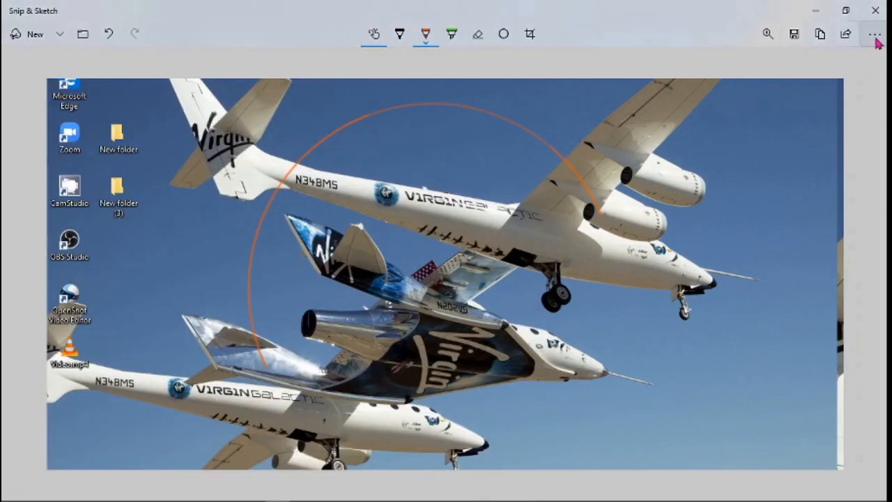
{"action": "left_click", "coordinate": [875, 34]}
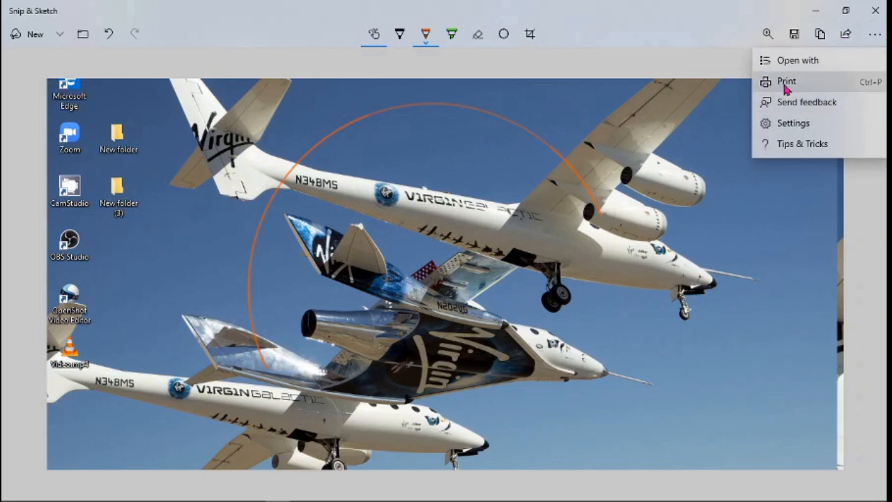
{"action": "left_click", "coordinate": [852, 84]}
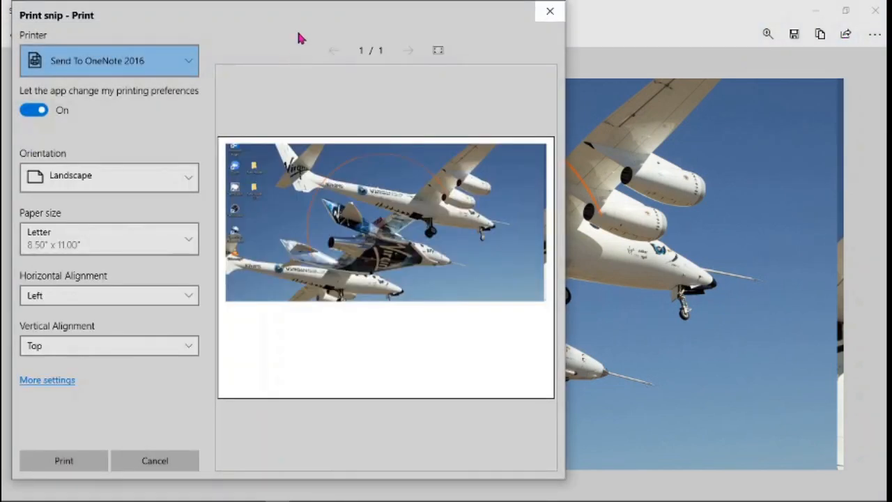
{"action": "left_click_drag", "start_coordinate": [304, 12], "coordinate": [310, 29]}
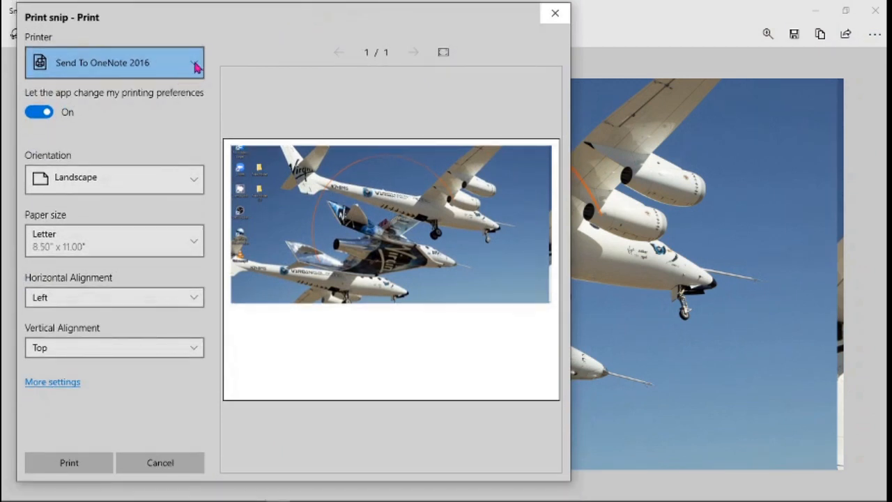
{"action": "left_click", "coordinate": [195, 68]}
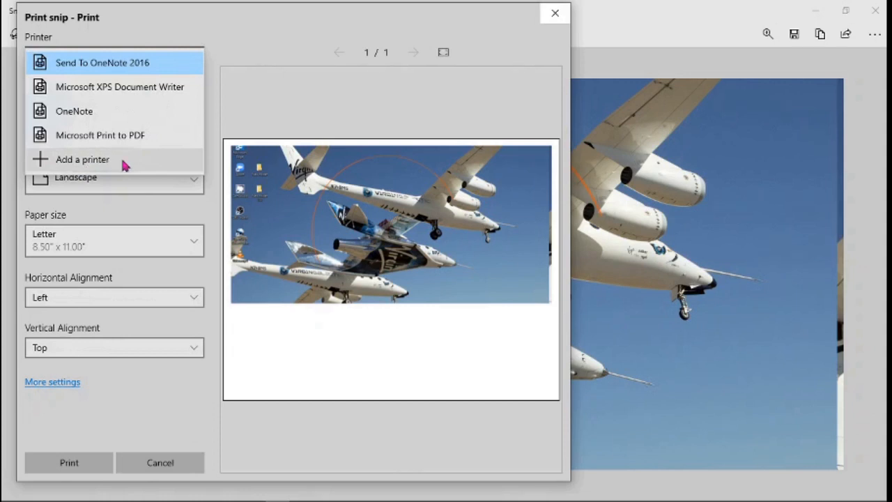
{"action": "left_click", "coordinate": [269, 50]}
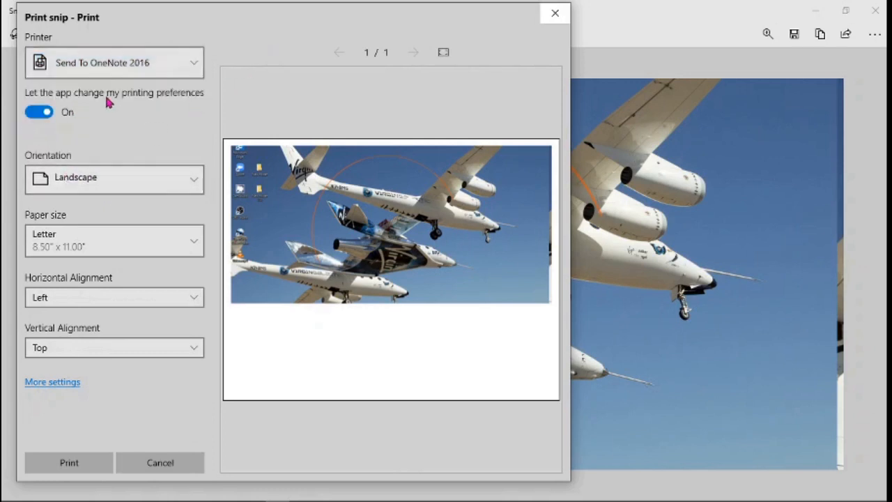
{"action": "left_click", "coordinate": [194, 182]}
{"action": "left_click", "coordinate": [207, 126]}
{"action": "left_click", "coordinate": [187, 240]}
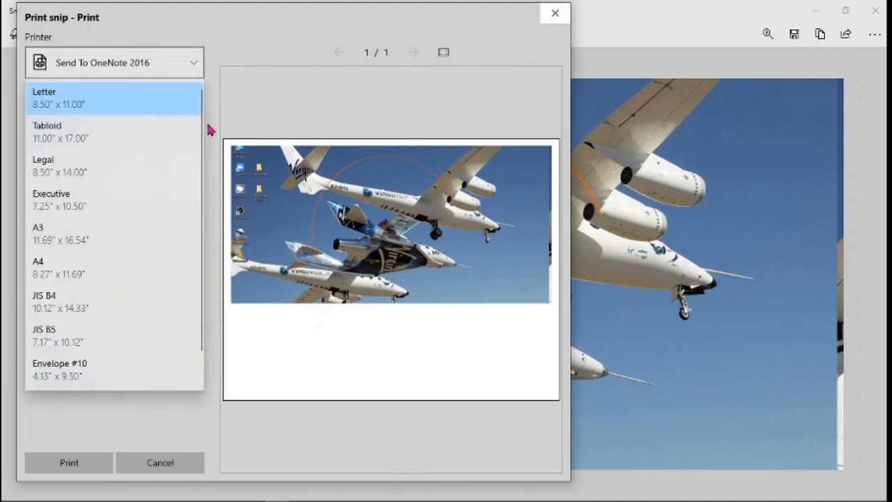
{"action": "left_click", "coordinate": [214, 84]}
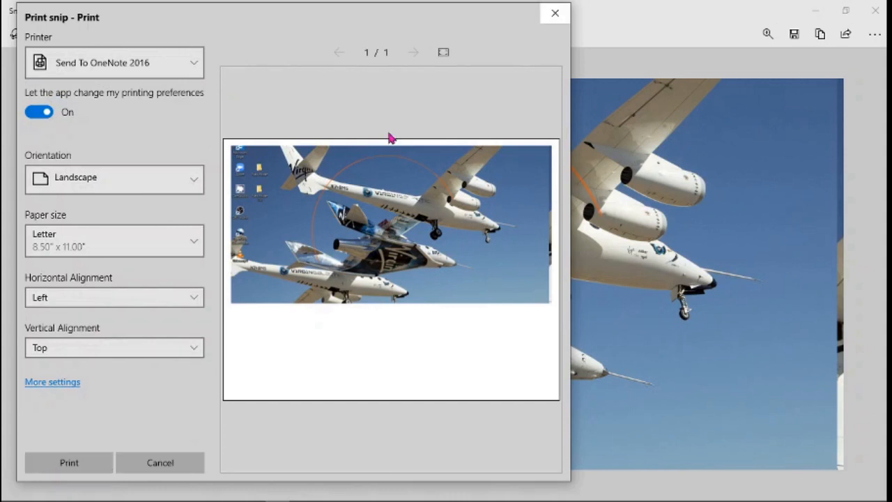
{"action": "left_click", "coordinate": [555, 13]}
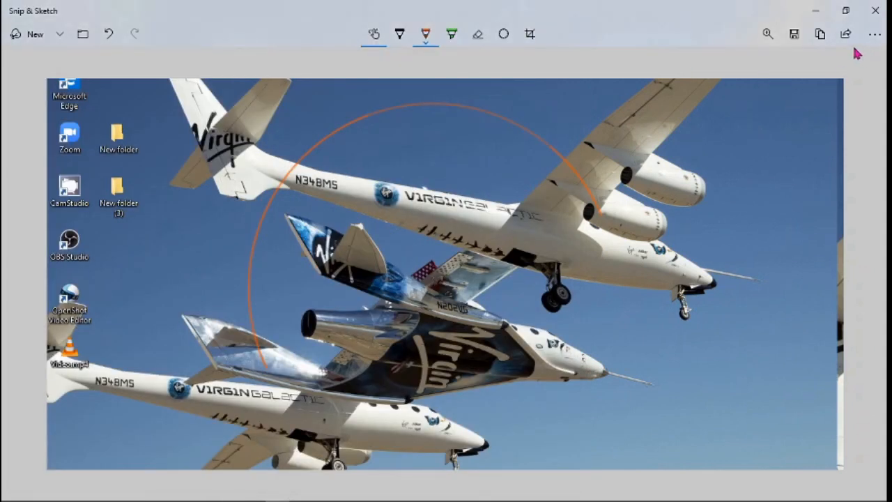
- Review the Snip & Sketch Settings page, then open Tips & Tricks from See more
{"action": "left_click", "coordinate": [874, 33]}
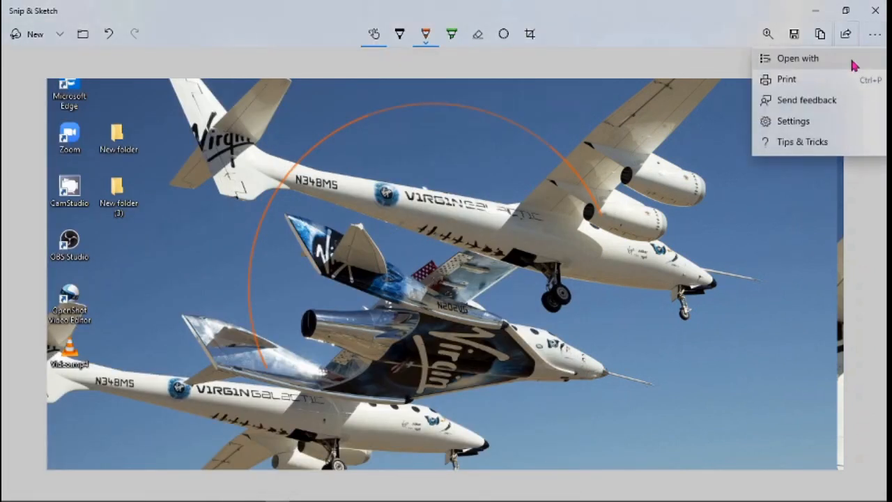
{"action": "left_click", "coordinate": [809, 123]}
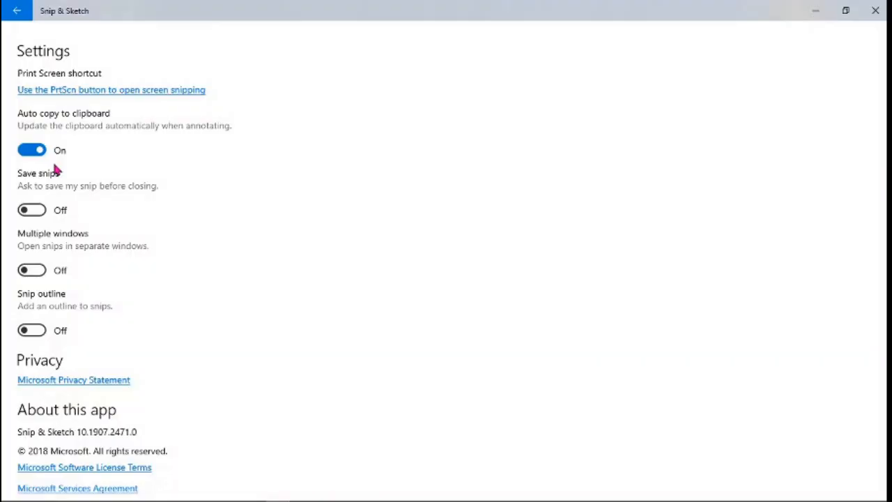
{"action": "scroll", "coordinate": [80, 368], "scroll_direction": "down", "scroll_amount": 2}
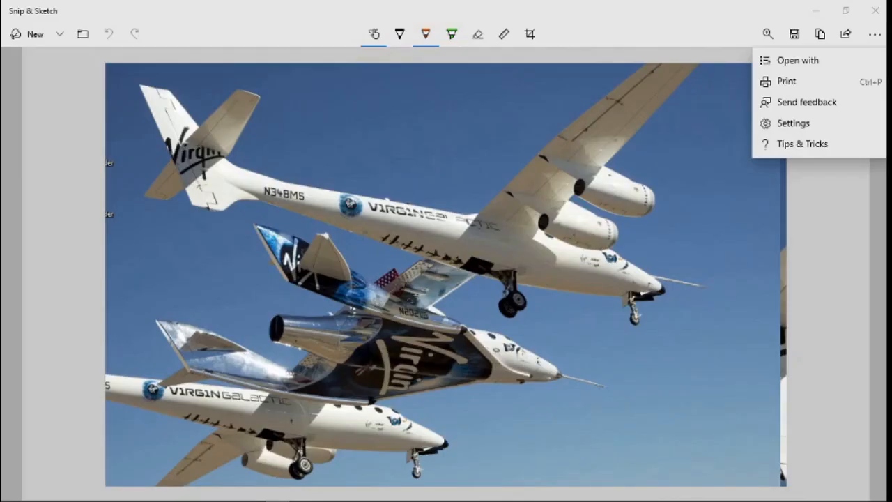
{"action": "left_click", "coordinate": [804, 150]}
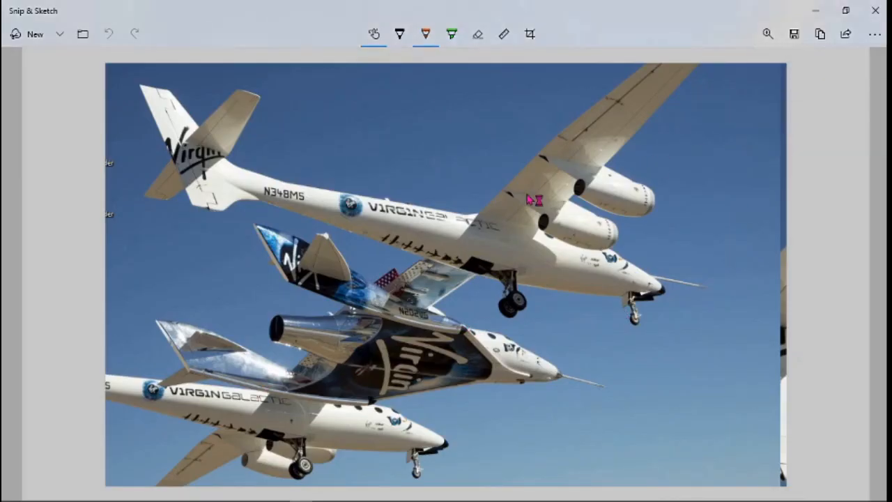